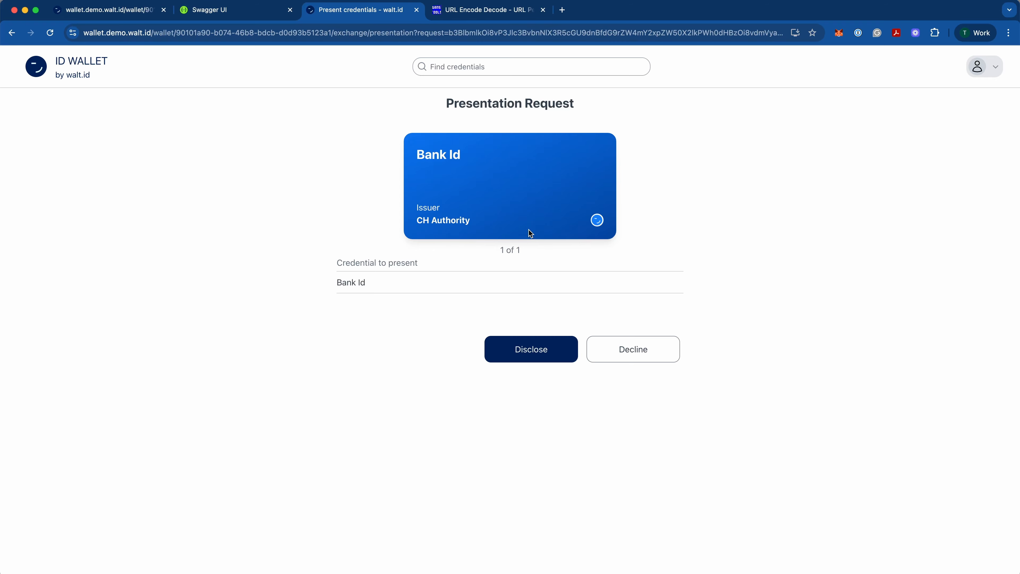
# Step: Open portal.demo.walt.id and select the BankId credential
pyautogui.click(201, 34)
pyautogui.write('portal.demo.walt.id')
pyautogui.press('Return')
pyautogui.click(595, 257)
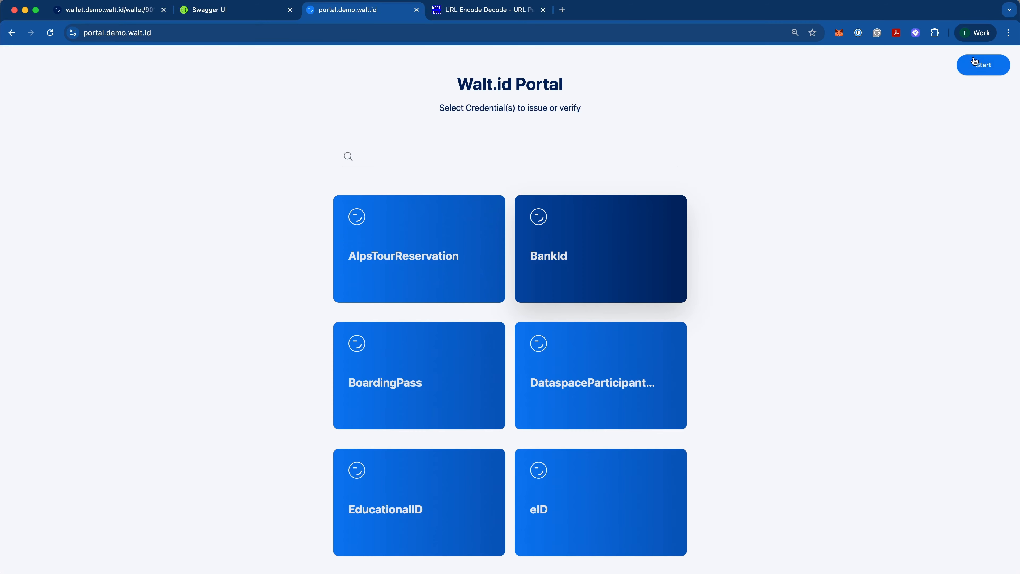
# Step: Create a verification request for the BankId credential and copy its offer URL
pyautogui.click(977, 63)
pyautogui.click(539, 116)
pyautogui.click(538, 439)
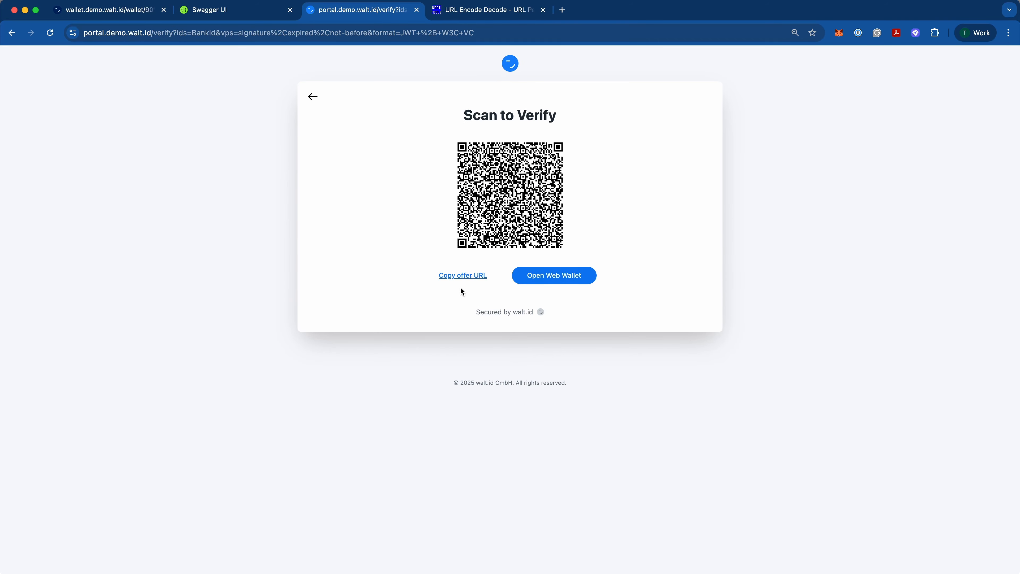
pyautogui.click(462, 277)
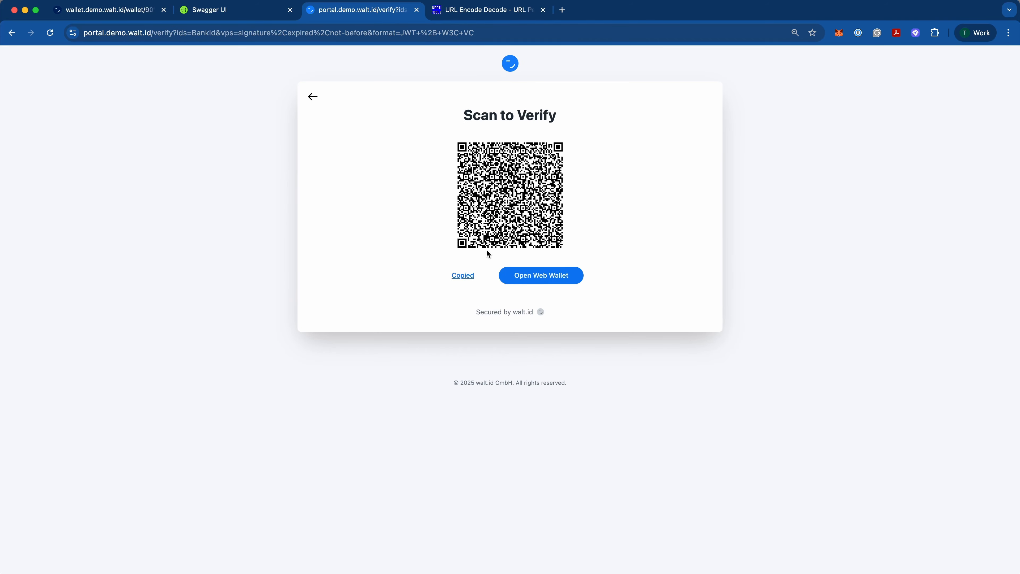
# Step: Switch to the URL Encode/Decode tool and decode the copied offer URL
pyautogui.click(474, 9)
pyautogui.click(231, 138)
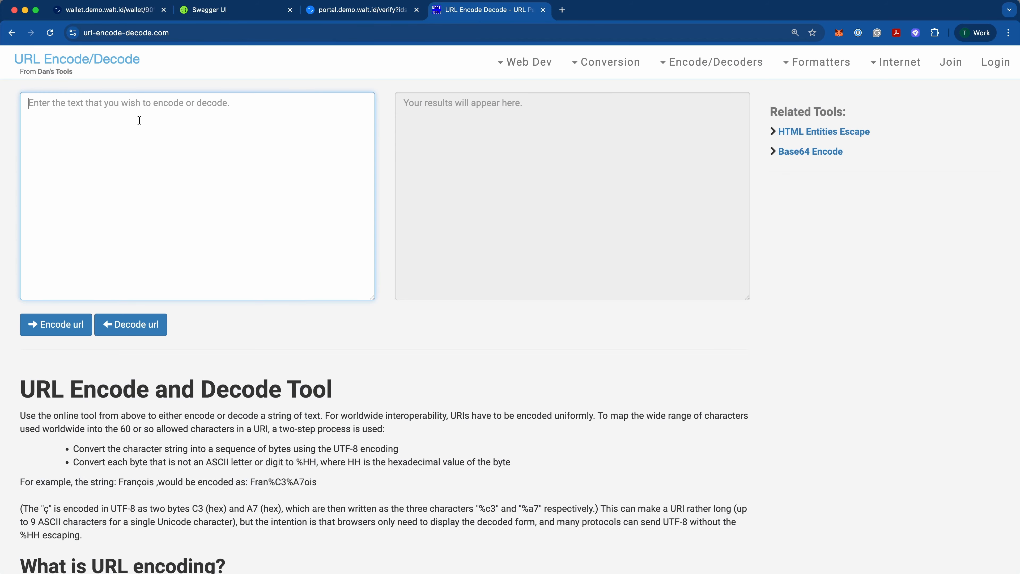
pyautogui.press('super+v')
pyautogui.click(165, 329)
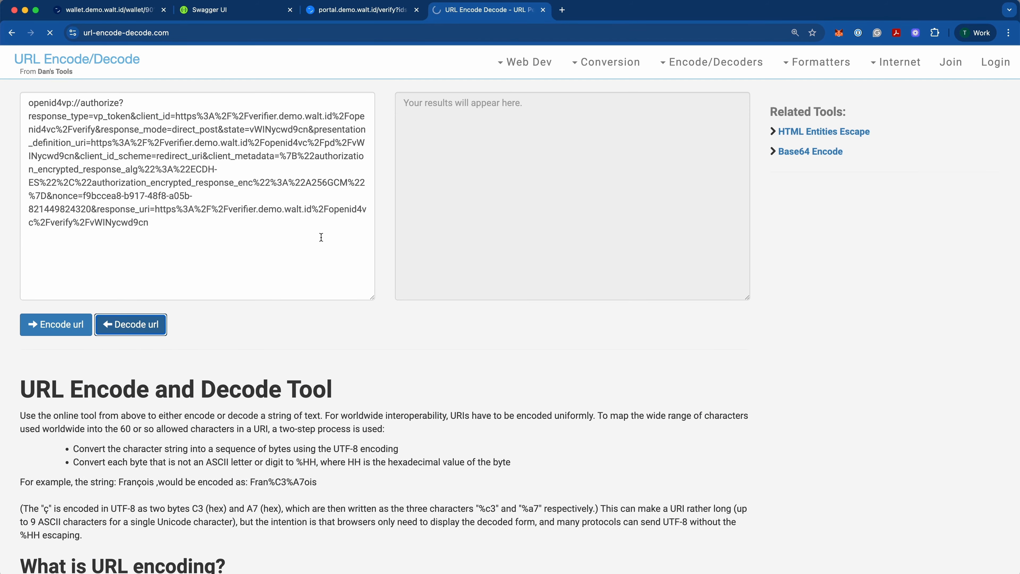
# Step: Compare the decoded presentation request with its encoded form, and review the portal's Scan to Verify page and the wallet's credentials
pyautogui.moveTo(487, 207); pyautogui.dragTo(410, 119)
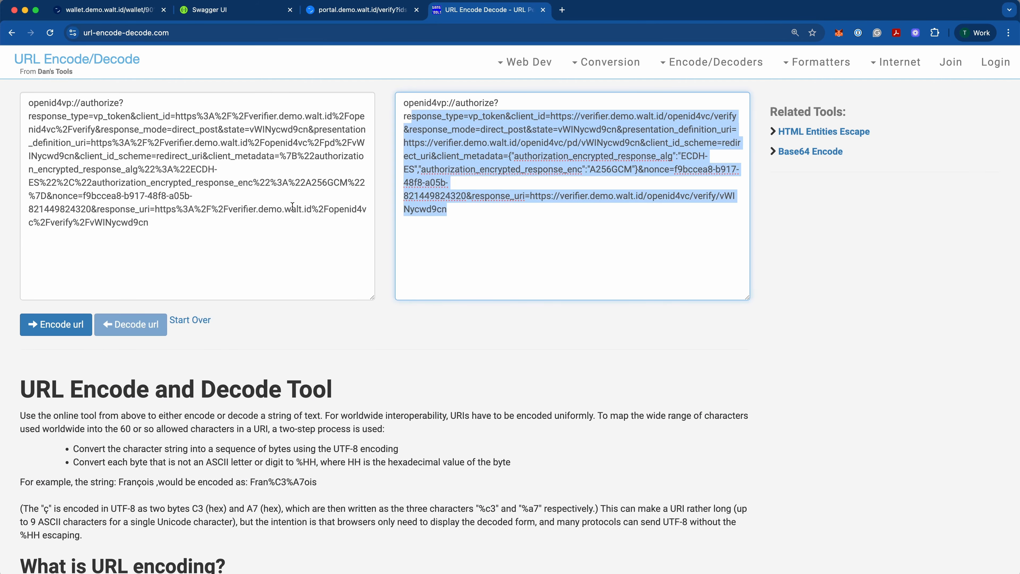
pyautogui.moveTo(149, 223); pyautogui.dragTo(76, 115)
pyautogui.click(358, 9)
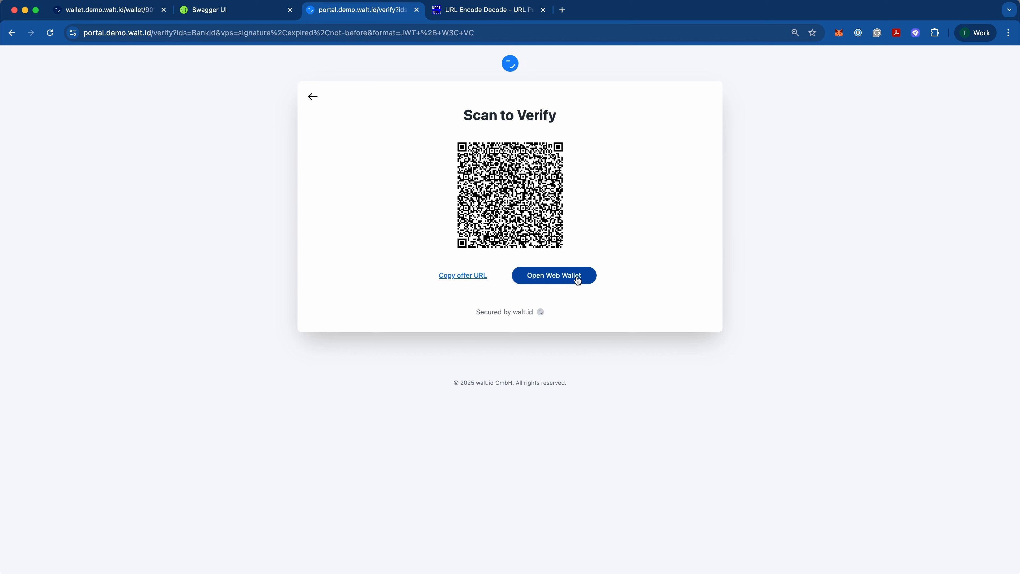
pyautogui.click(487, 10)
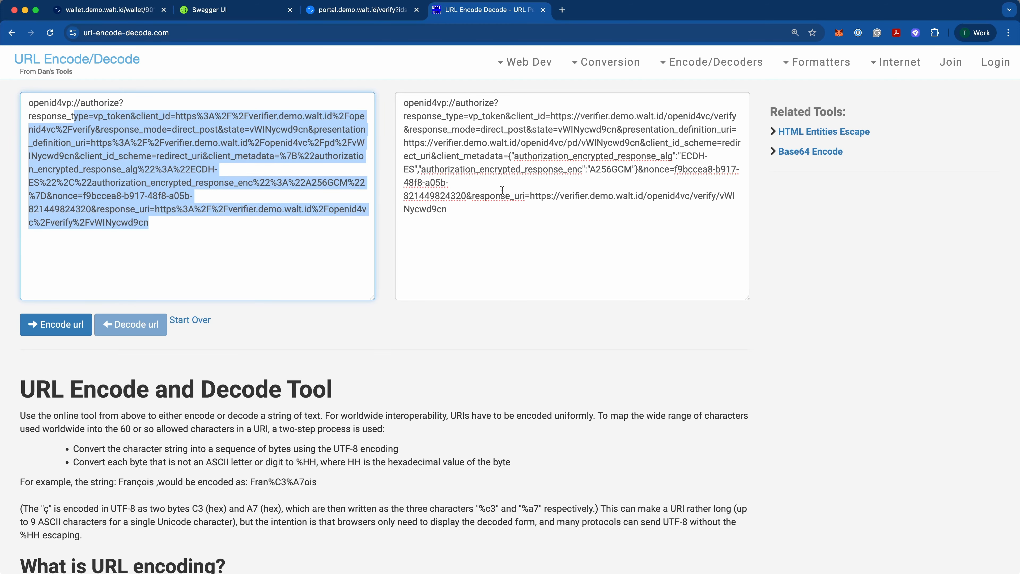
pyautogui.press('super+1')
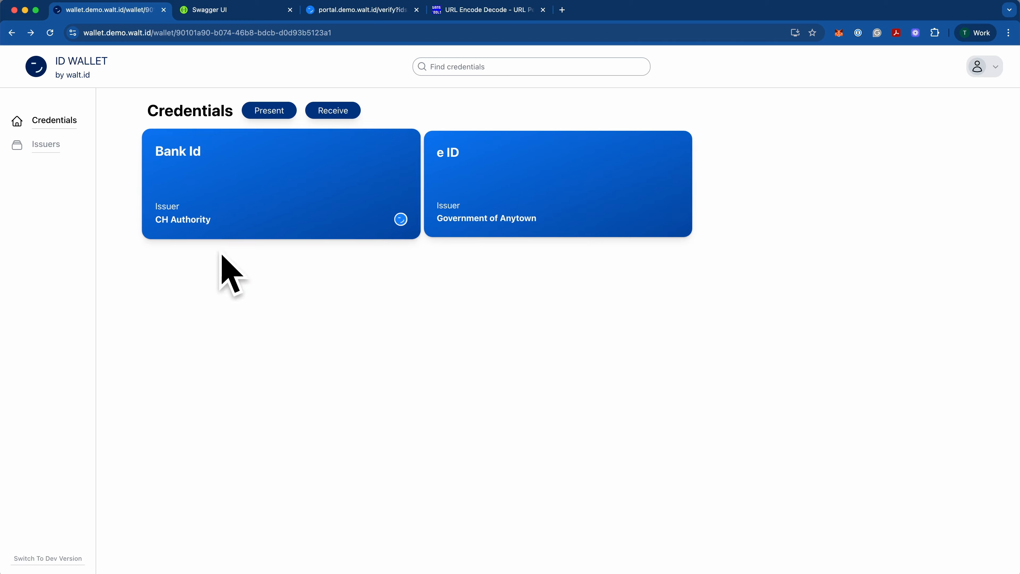
pyautogui.press('super+4')
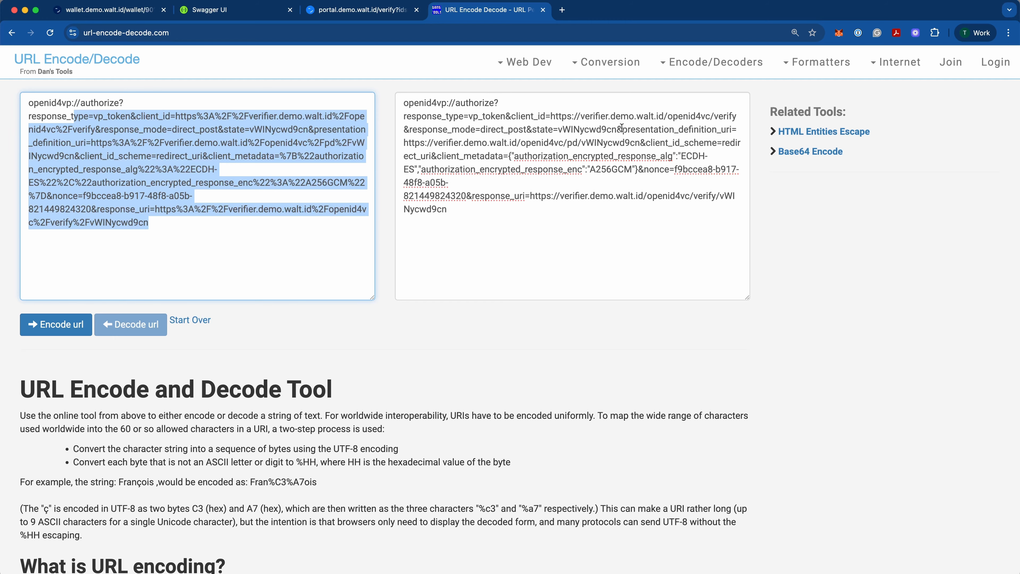
# Step: Copy the presentation_definition_uri address from the decoded request and open it in a new browser tab
pyautogui.moveTo(622, 129); pyautogui.dragTo(731, 129)
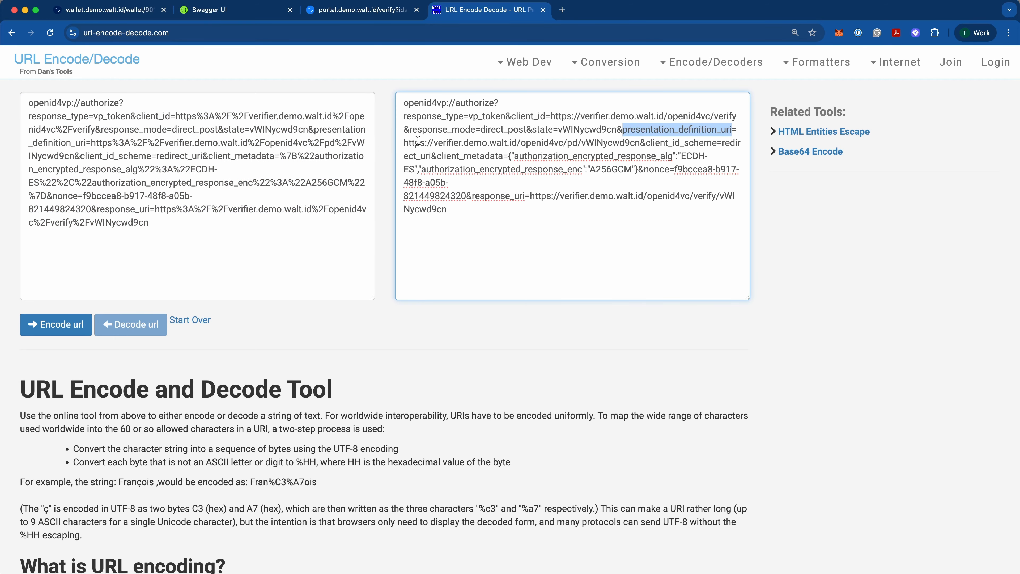
pyautogui.moveTo(405, 142); pyautogui.dragTo(620, 142)
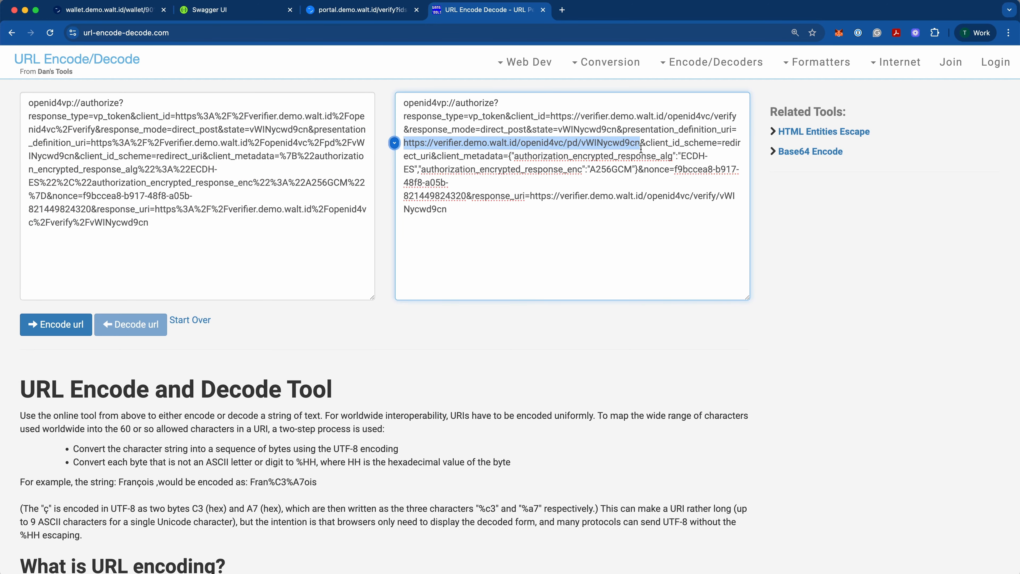
pyautogui.press('super+c')
pyautogui.press('super+t')
pyautogui.press('super+v')
pyautogui.press('Return')
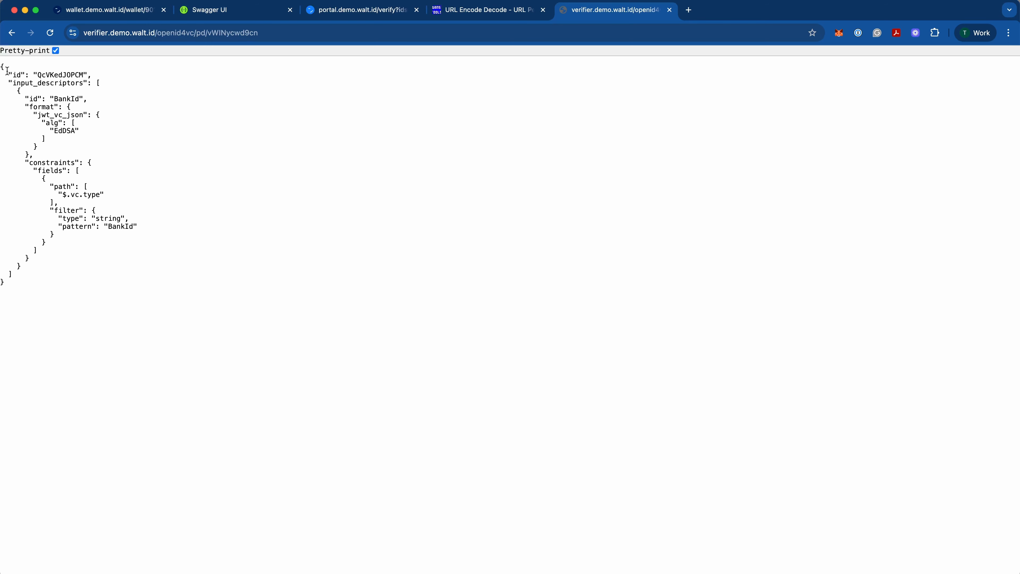
# Step: Inspect the BankId filter under constraints and copy the whole presentation definition JSON
pyautogui.moveTo(2, 66); pyautogui.dragTo(64, 284)
pyautogui.click(103, 244)
pyautogui.moveTo(148, 228); pyautogui.dragTo(46, 180)
pyautogui.click(109, 222)
pyautogui.moveTo(134, 228)
pyautogui.mouseDown()
pyautogui.moveTo(68, 197)
pyautogui.moveTo(136, 227)
pyautogui.mouseUp()
pyautogui.moveTo(43, 303); pyautogui.dragTo(2, 66)
# Step: In the wallet API's Swagger UI, open the matchCredentialsForPresentationDefinition endpoint under Credential exchange and make it editable for a trial request
pyautogui.press('super+2')
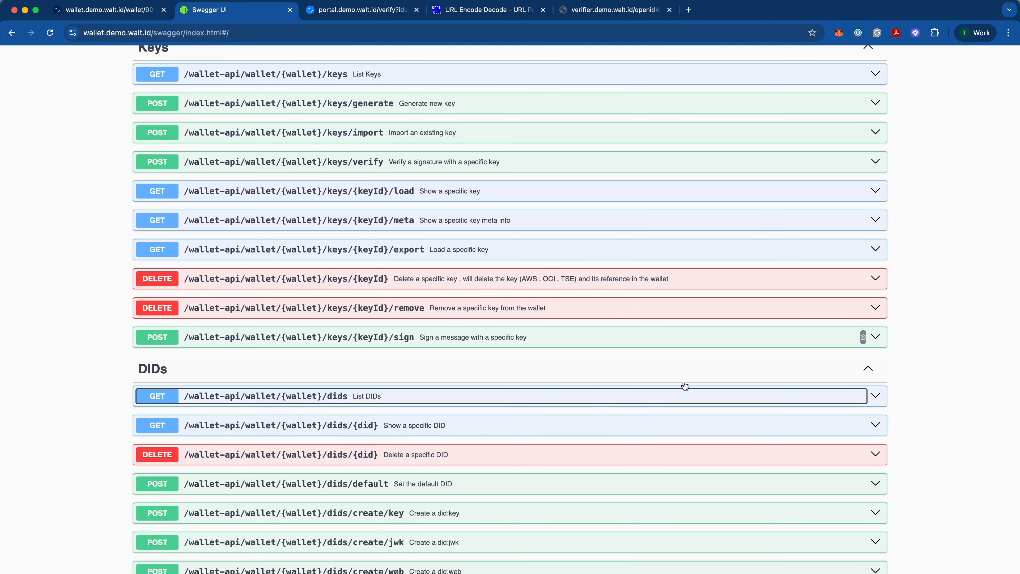
pyautogui.scroll(-15, 684, 385)
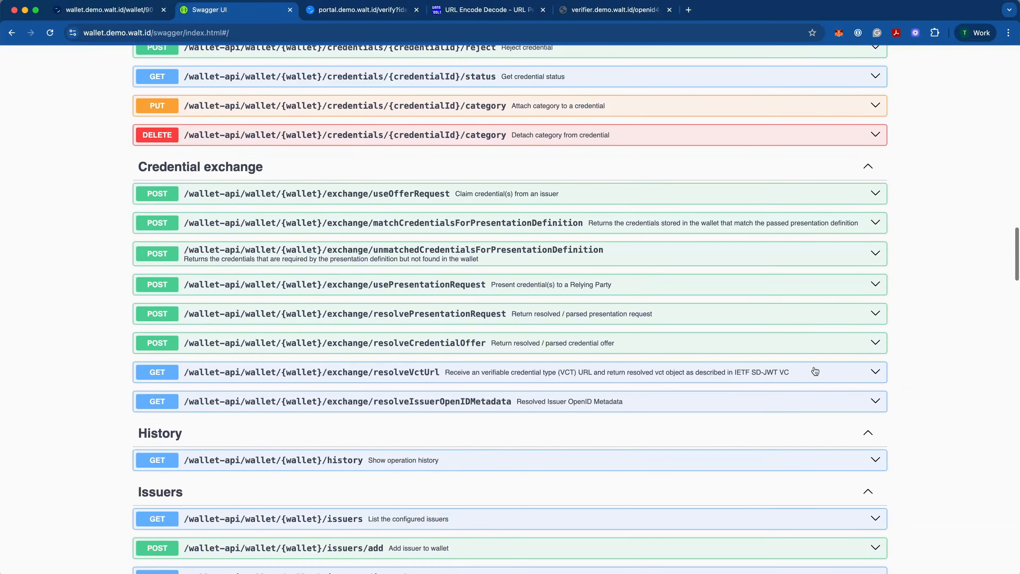
pyautogui.click(406, 230)
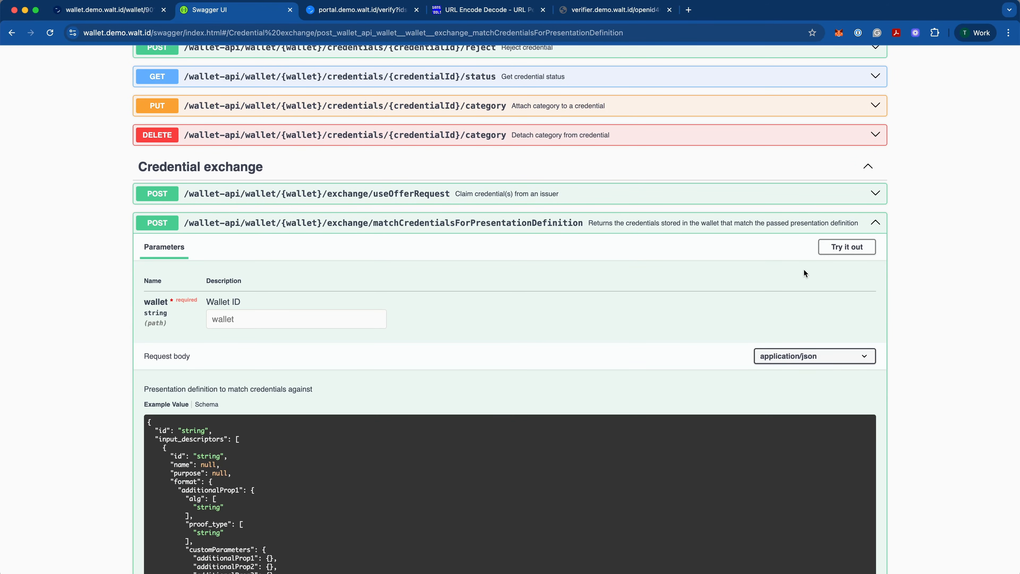
pyautogui.click(847, 247)
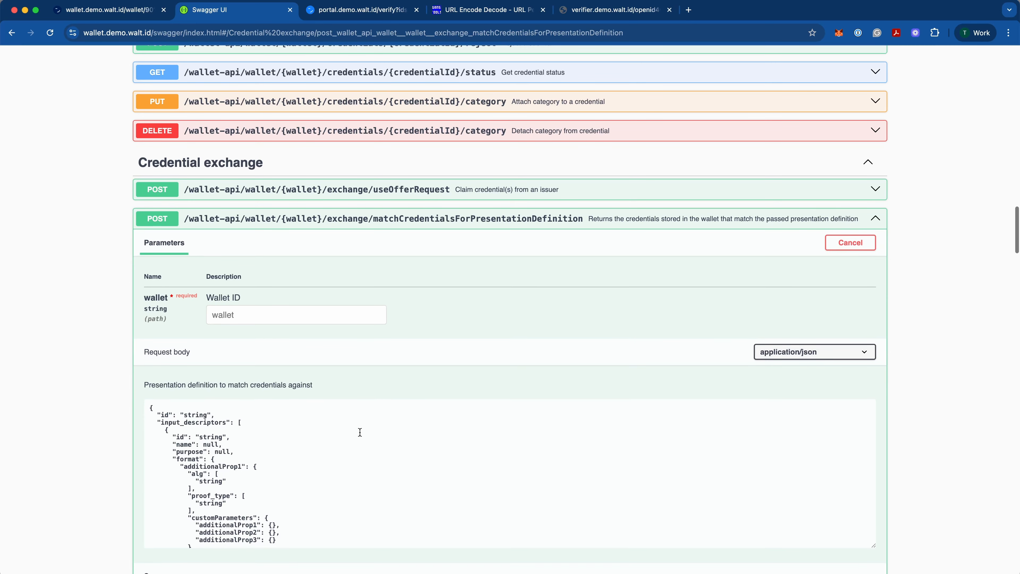
# Step: Replace the example request body with the copied presentation definition
pyautogui.click(360, 431)
pyautogui.press('super+a')
pyautogui.press('super+v')
pyautogui.scroll(5, 292, 492)
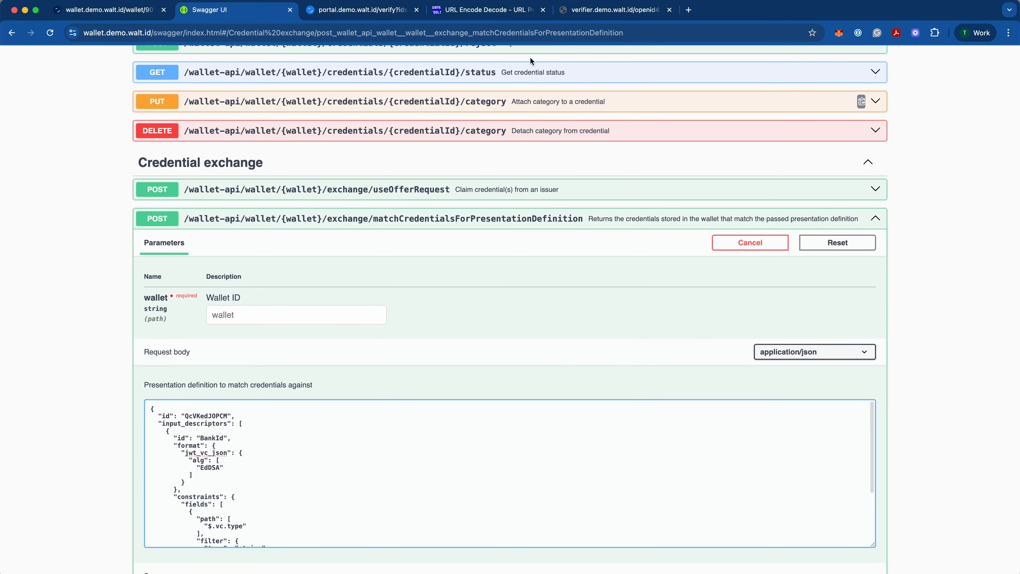
# Step: Review where the presentation definition comes from: the JSON page, its address and the matching URI in the decoded request
pyautogui.click(577, 15)
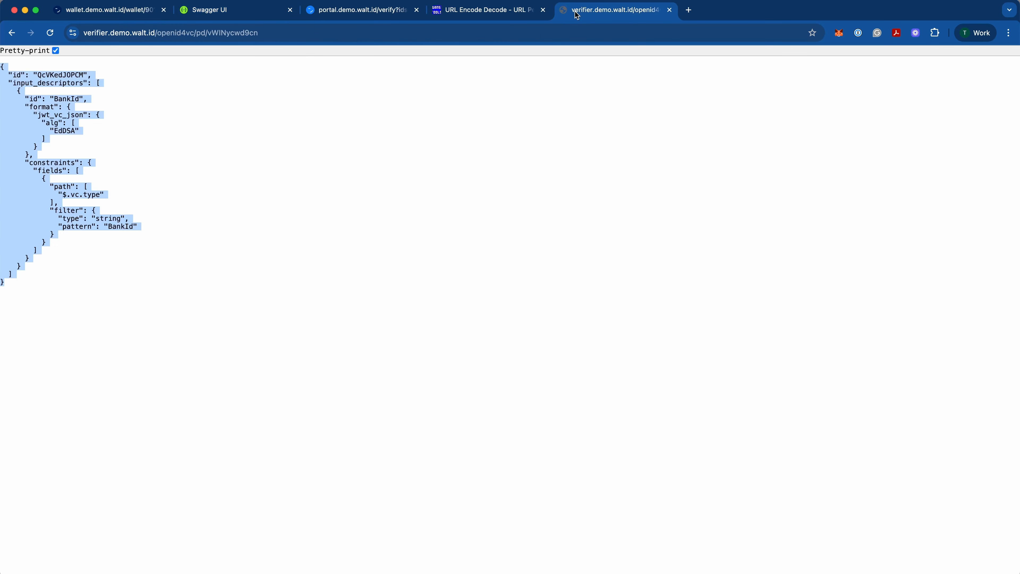
pyautogui.click(43, 274)
pyautogui.press('super+a')
pyautogui.click(241, 33)
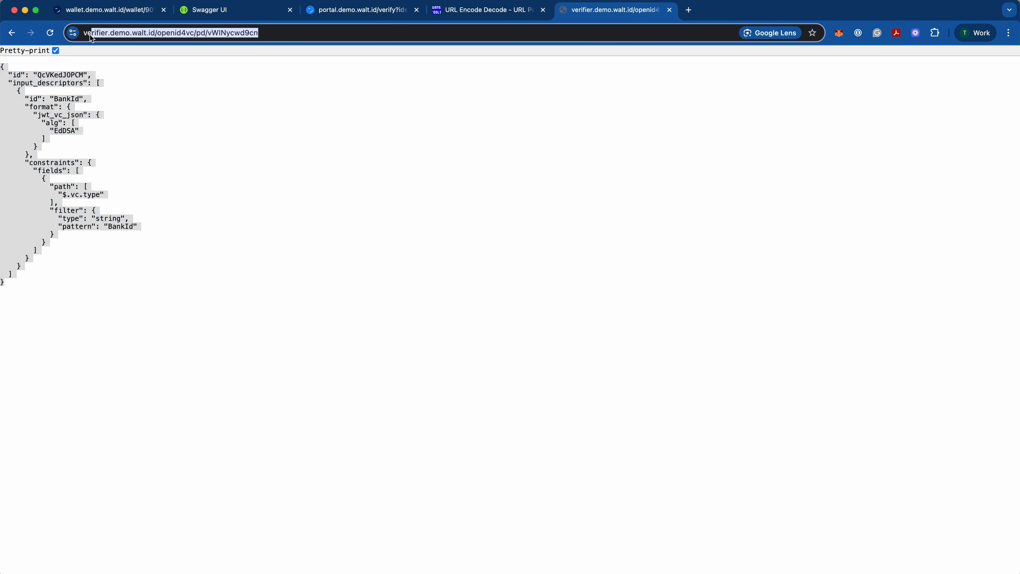
pyautogui.moveTo(112, 33); pyautogui.dragTo(450, 37)
pyautogui.click(477, 14)
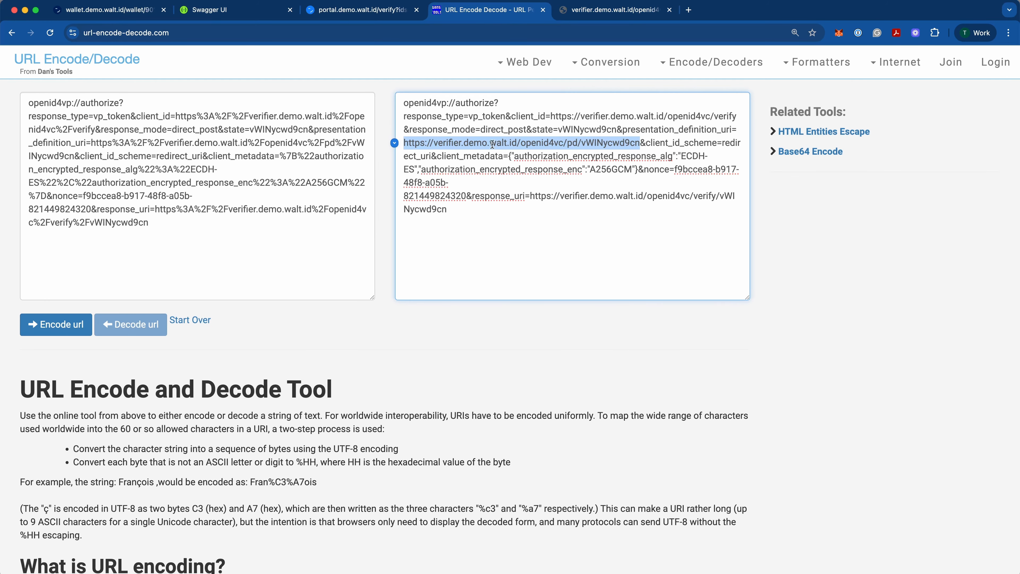
pyautogui.moveTo(407, 144); pyautogui.dragTo(622, 144)
# Step: Fill in the wallet ID for matchCredentialsForPresentationDefinition in Swagger UI and execute the request
pyautogui.click(220, 12)
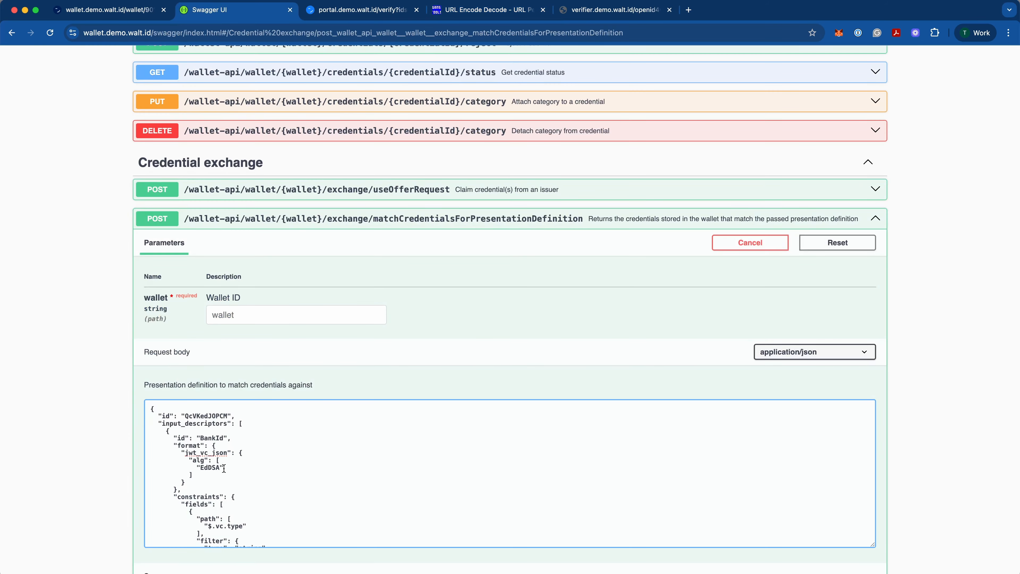
pyautogui.click(270, 316)
pyautogui.press('super+v')
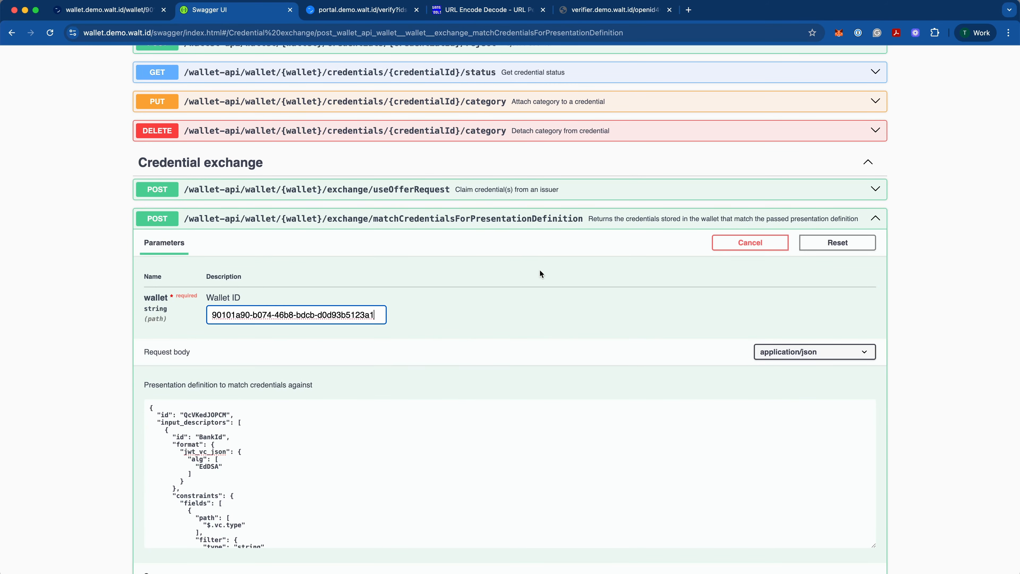
pyautogui.scroll(-3, 540, 269)
pyautogui.scroll(-5, 513, 472)
pyautogui.scroll(-5, 467, 511)
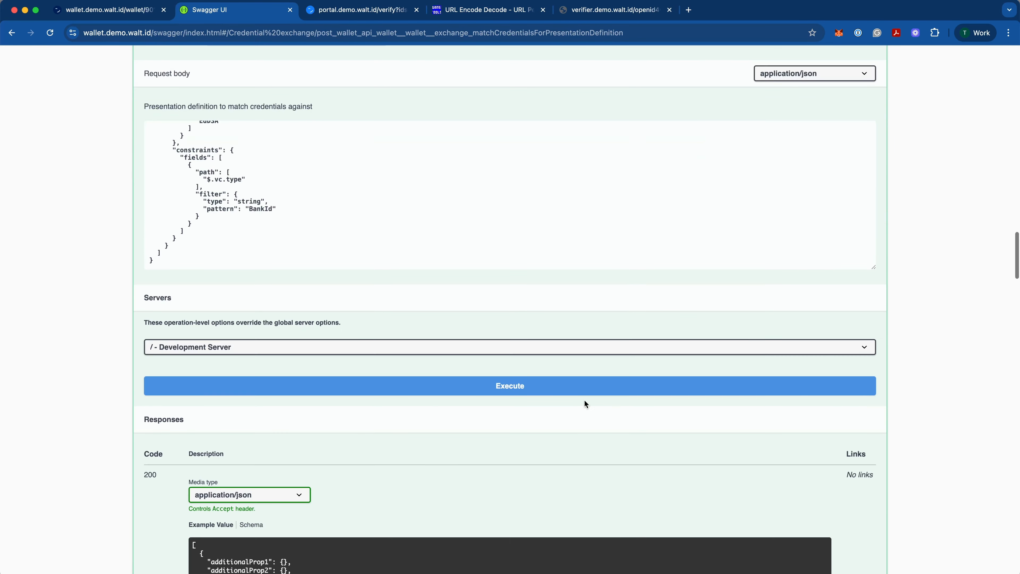
pyautogui.click(585, 385)
# Step: Examine the credential returned in the response body against the presentation definition in the request body
pyautogui.scroll(-8, 688, 409)
pyautogui.scroll(-10, 602, 402)
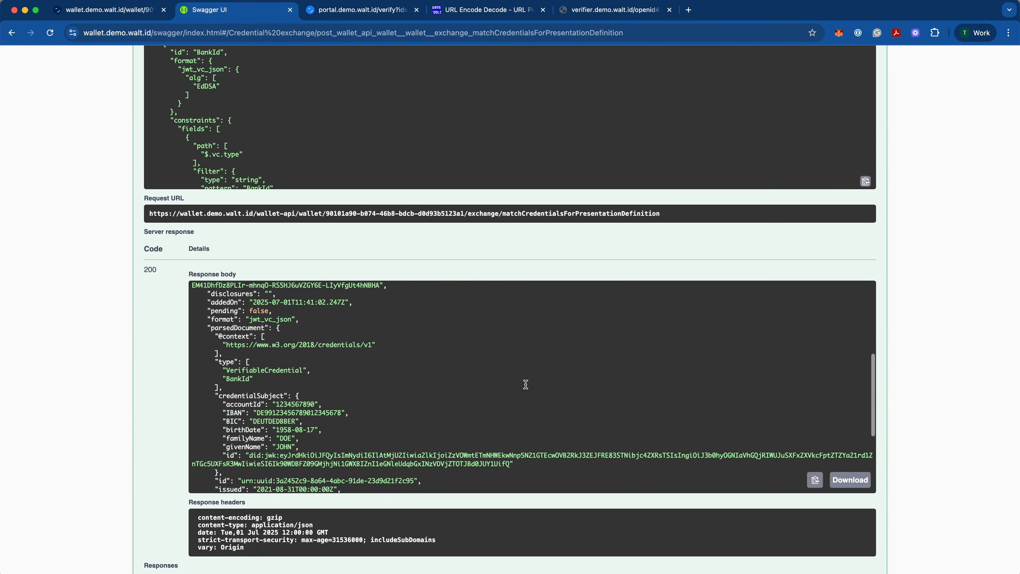
pyautogui.scroll(6, 526, 385)
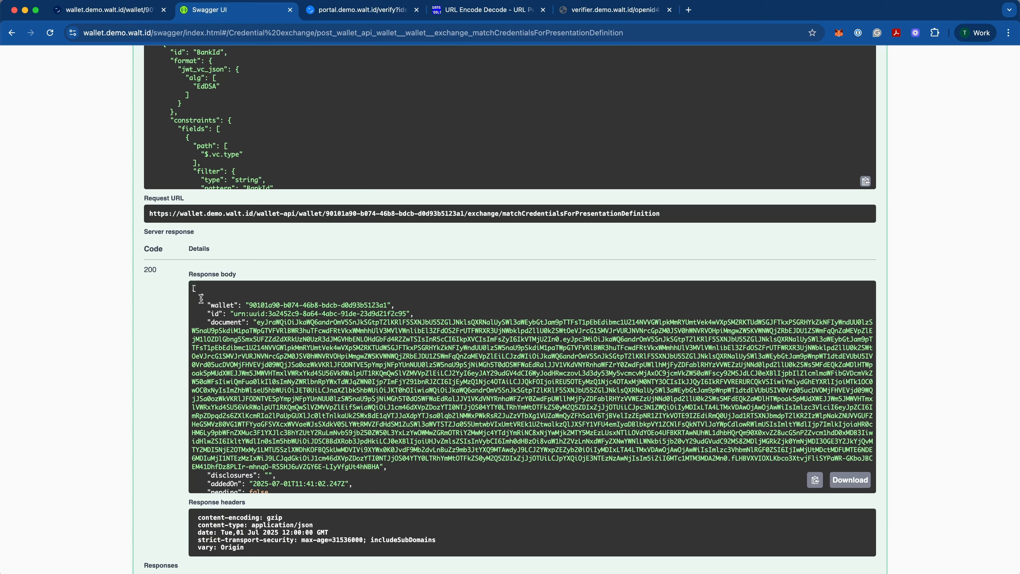
pyautogui.moveTo(194, 301); pyautogui.dragTo(284, 349)
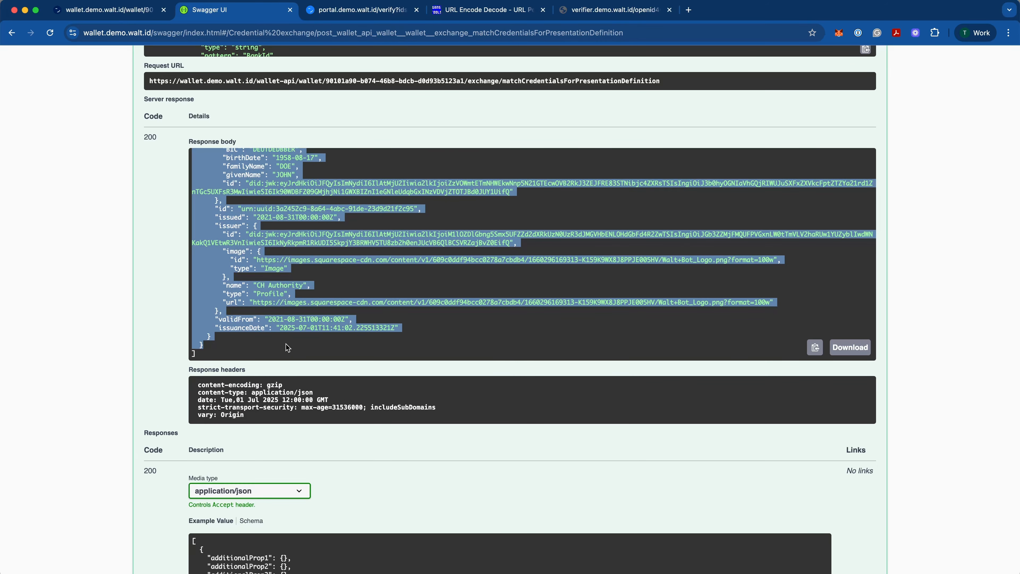
pyautogui.scroll(5, 250, 246)
pyautogui.moveTo(252, 247); pyautogui.dragTo(208, 232)
pyautogui.scroll(1, 532, 141)
pyautogui.scroll(15, 532, 138)
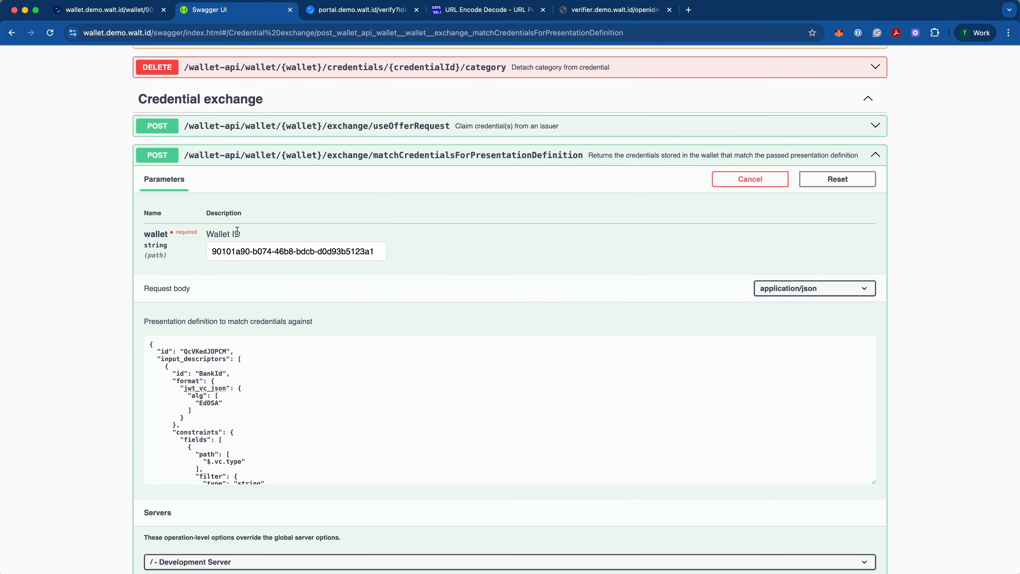
pyautogui.scroll(-3, 538, 334)
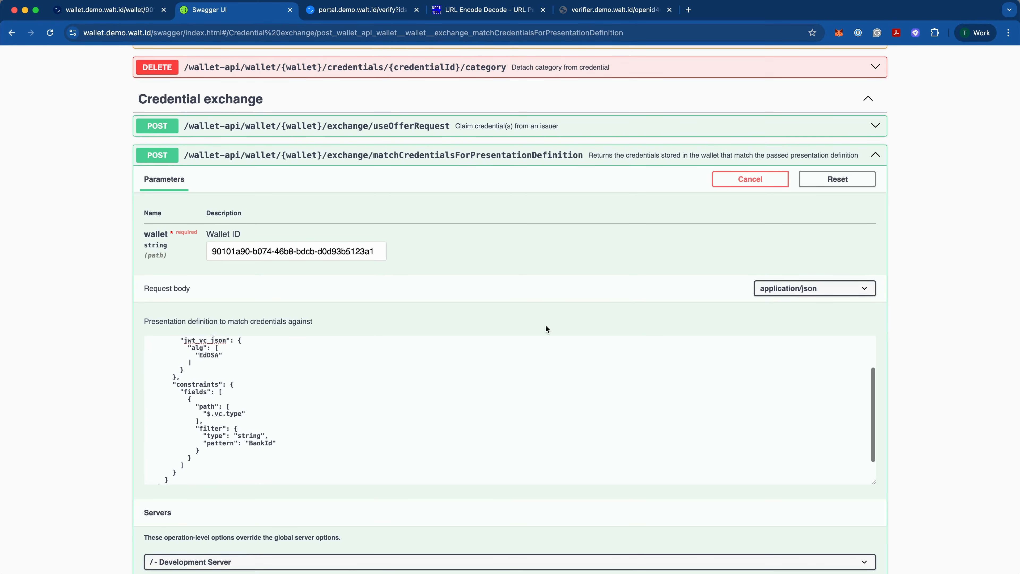
pyautogui.scroll(-8, 904, 392)
pyautogui.scroll(-2, 872, 393)
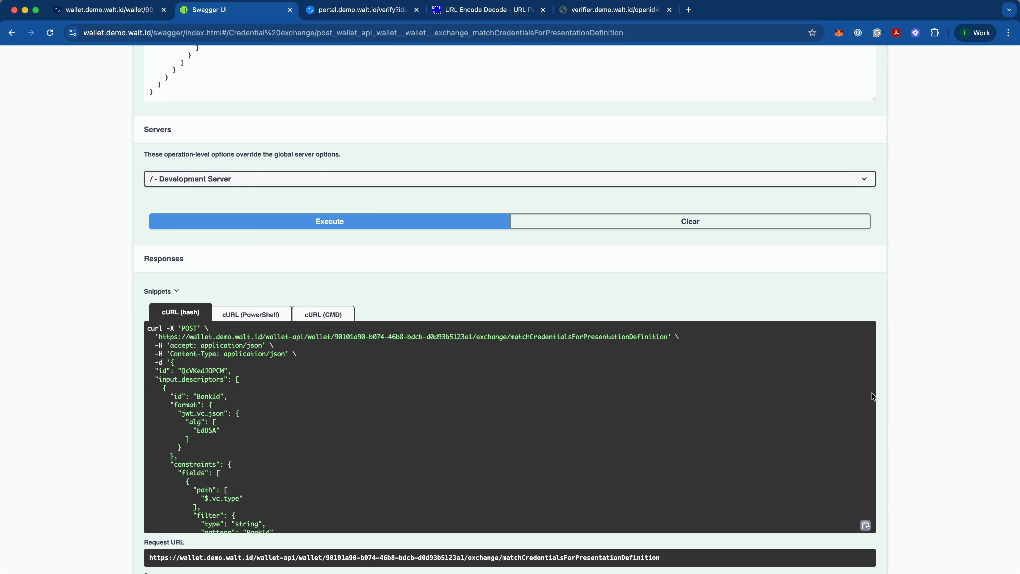
# Step: Return to the portal's Scan to Verify page and open the BankId presentation request in the web wallet
pyautogui.click(387, 11)
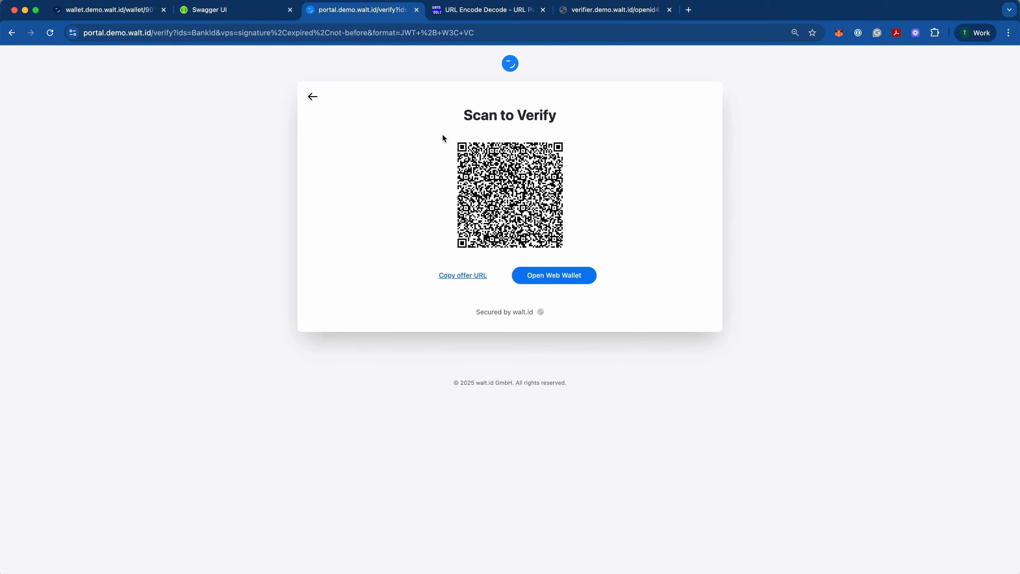
pyautogui.click(569, 282)
pyautogui.moveTo(695, 428); pyautogui.dragTo(435, 127)
pyautogui.click(653, 151)
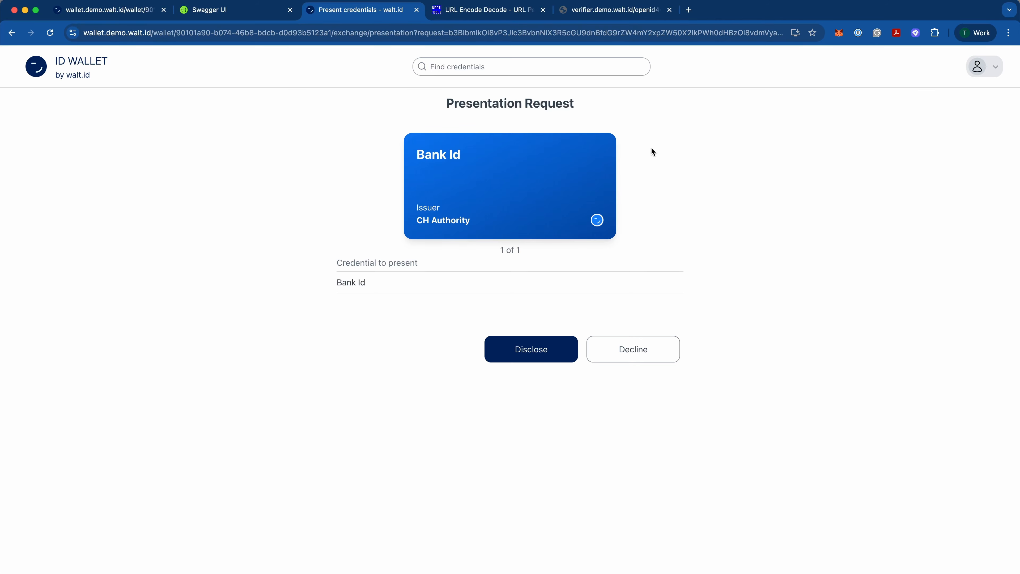
# Step: Back in Swagger UI, collapse the matchCredentialsForPresentationDefinition endpoint and expand resolvePresentationRequest
pyautogui.click(263, 12)
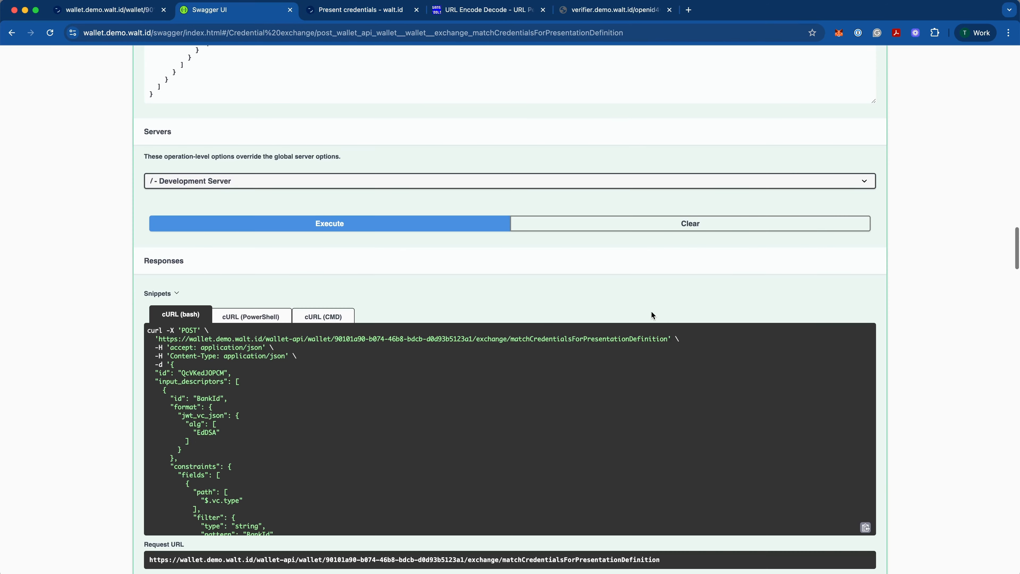
pyautogui.scroll(10, 651, 311)
pyautogui.click(484, 226)
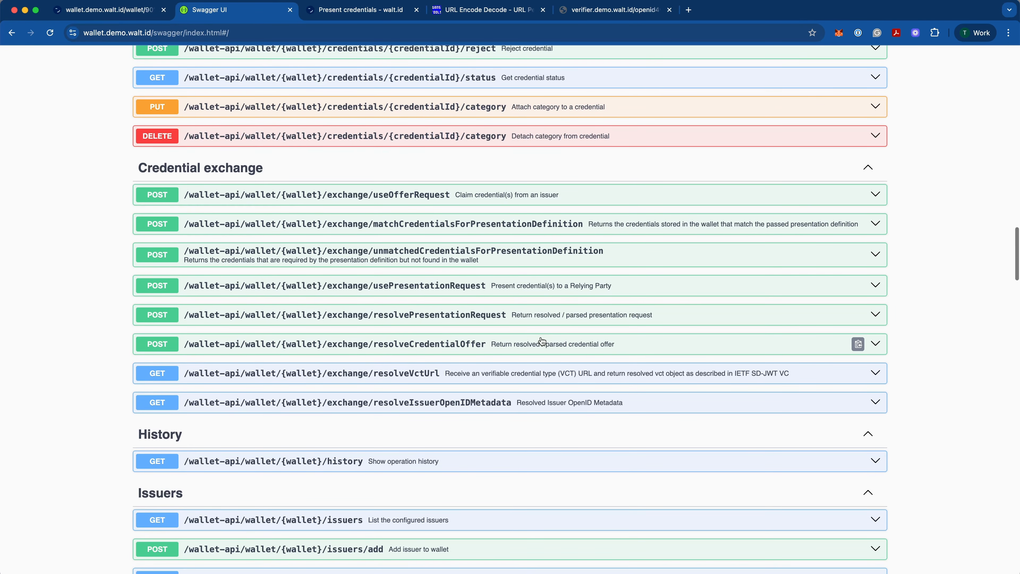
pyautogui.click(534, 317)
pyautogui.scroll(-3, 583, 299)
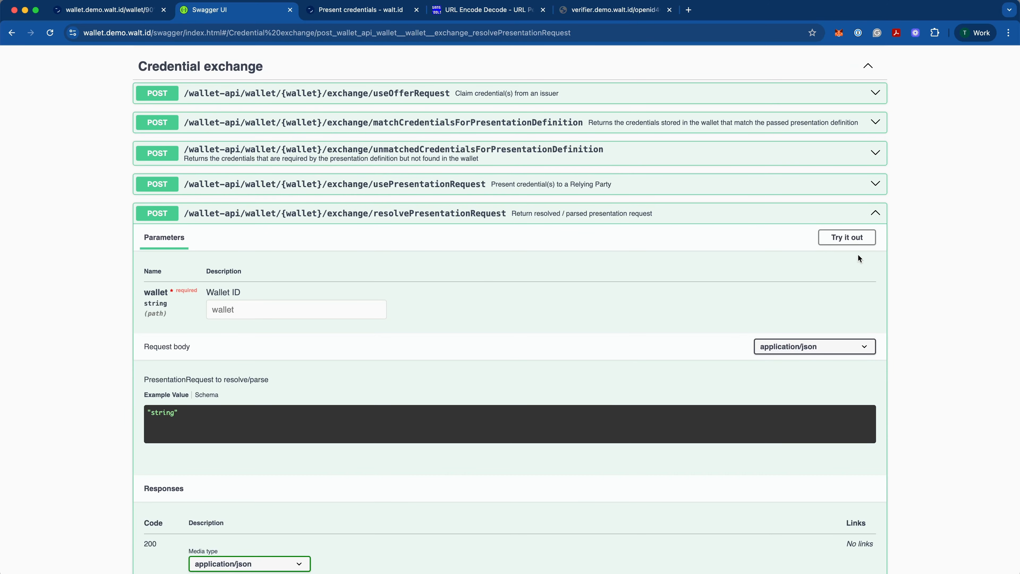
# Step: Make resolvePresentationRequest editable, fill in the wallet ID, and clear the placeholder from the request body
pyautogui.click(847, 237)
pyautogui.click(373, 310)
pyautogui.write('90101a90-b074-46b8-bdcb-d0d93b5123a1')
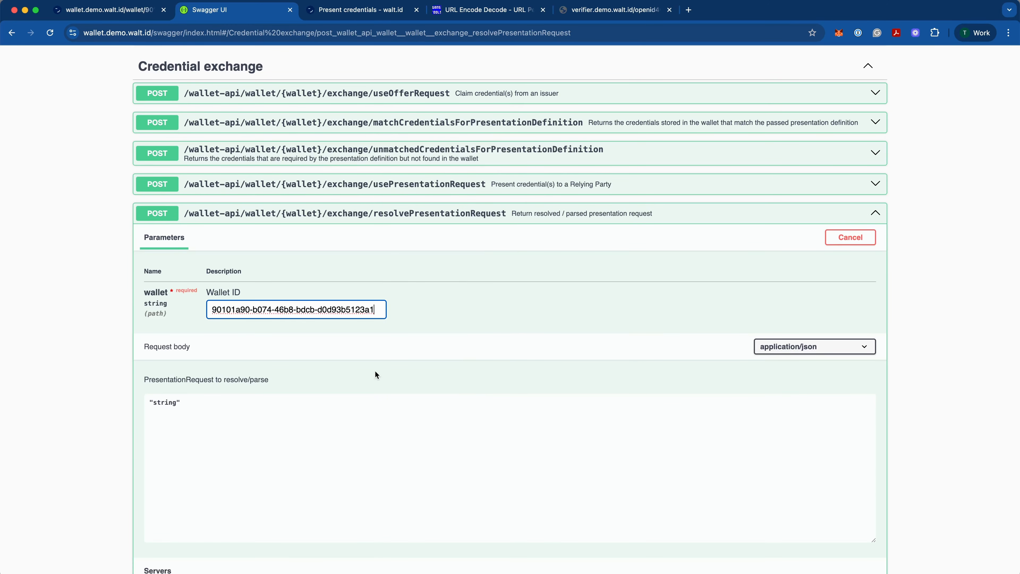
pyautogui.click(291, 421)
pyautogui.press('super+a')
pyautogui.press('BackSpace')
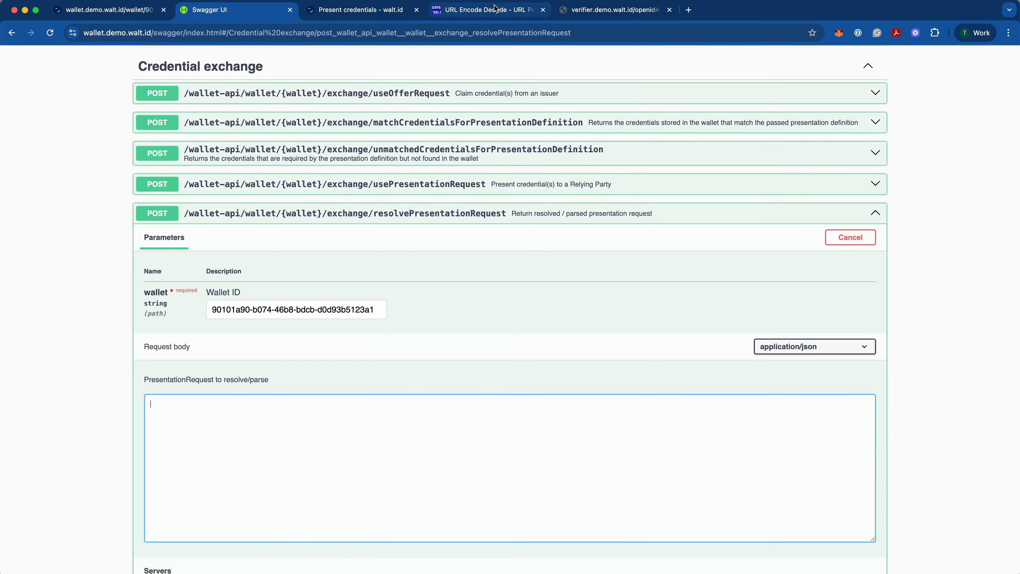
# Step: Copy the openid4vp presentation request from the URL Encode Decode page into the resolvePresentationRequest body in Swagger UI
pyautogui.click(495, 9)
pyautogui.click(194, 228)
pyautogui.press('super+a')
pyautogui.press('super+c')
pyautogui.press('super+2')
pyautogui.press('super+v')
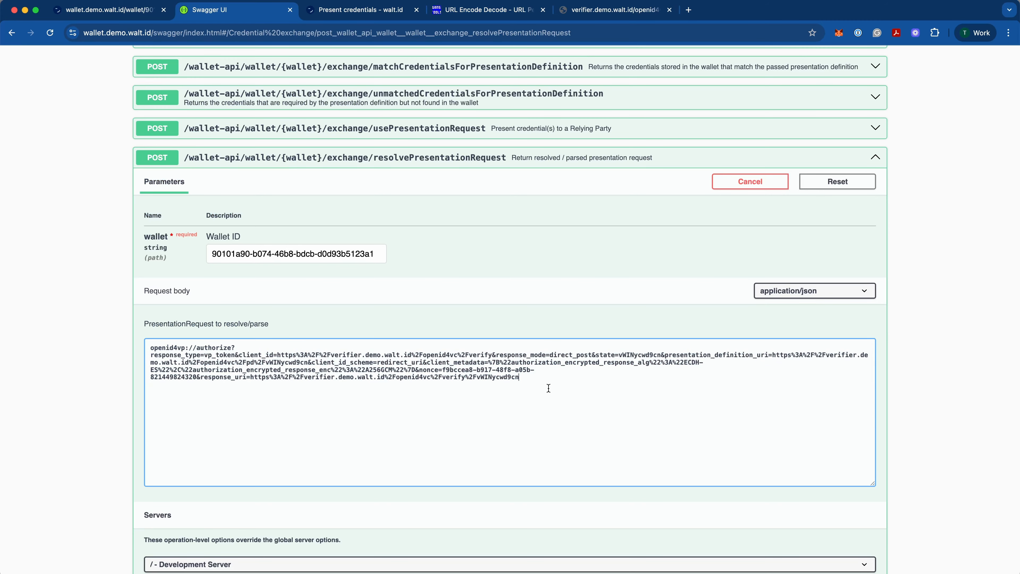
# Step: Execute resolvePresentationRequest, copy the resolved request from the response body, and collapse the endpoint
pyautogui.scroll(-4, 577, 313)
pyautogui.click(437, 481)
pyautogui.scroll(-7, 817, 498)
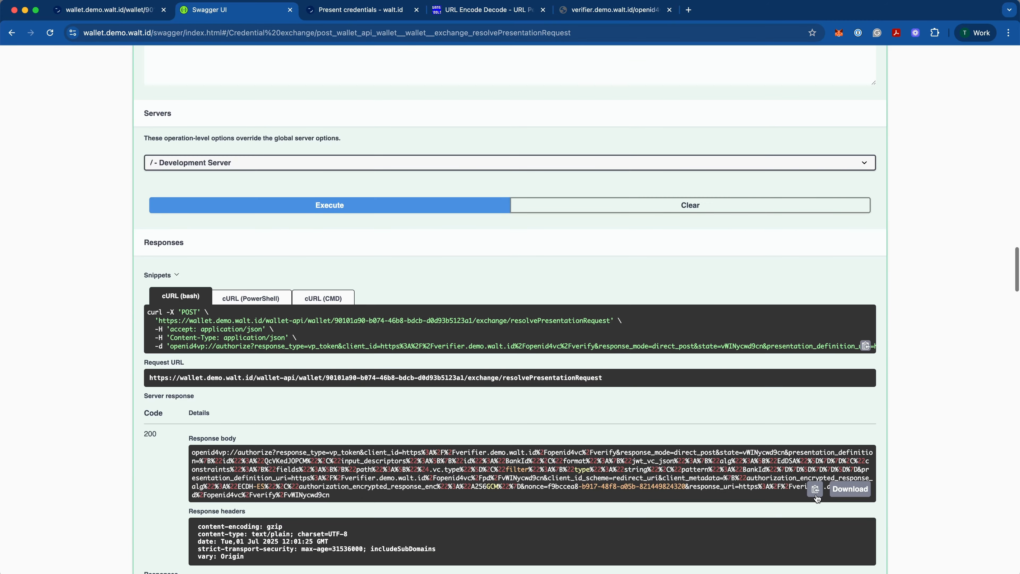
pyautogui.scroll(10, 437, 216)
pyautogui.click(441, 227)
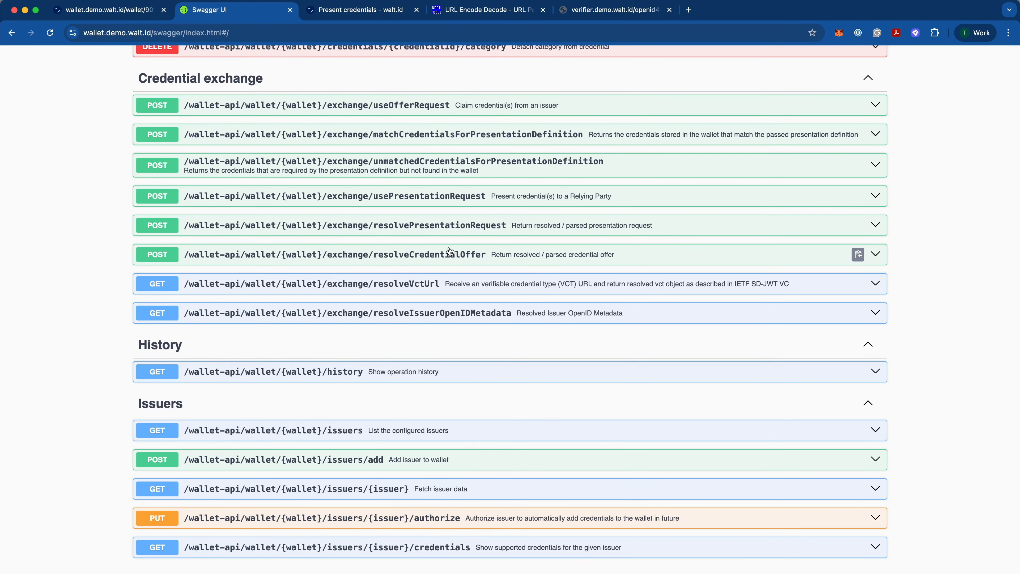
# Step: Open usePresentationRequest for editing and set presentationRequest in its body to the copied resolved request
pyautogui.click(441, 203)
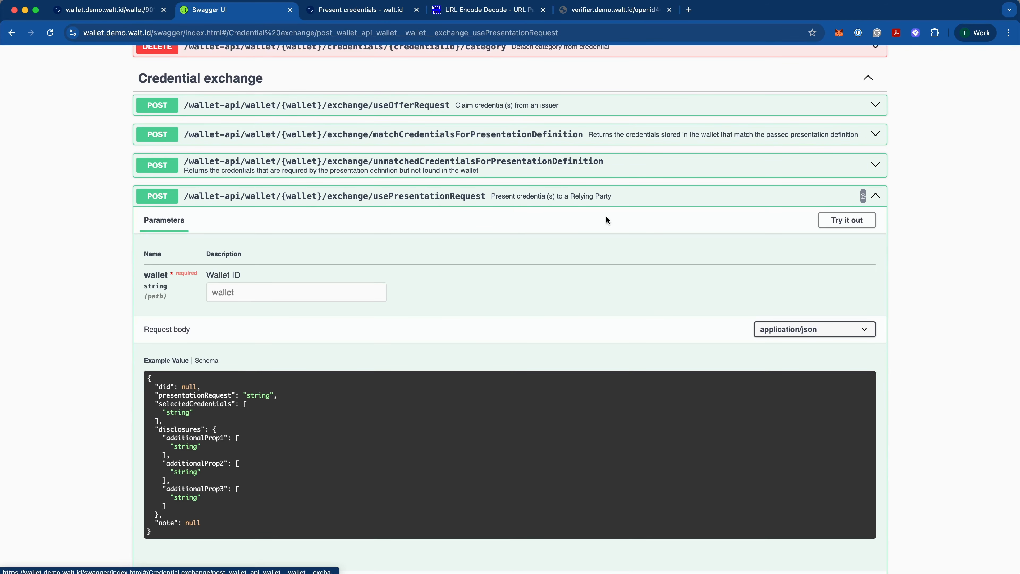
pyautogui.click(837, 218)
pyautogui.doubleClick(266, 378)
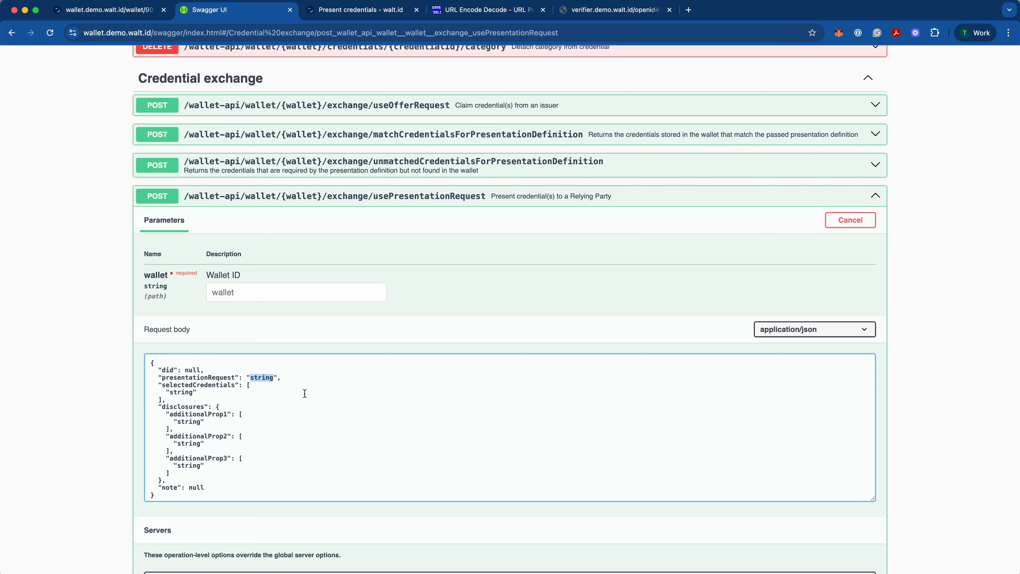
pyautogui.press('super+v')
pyautogui.moveTo(518, 429); pyautogui.dragTo(247, 377)
# Step: Reopen matchCredentialsForPresentationDefinition and copy the matched credential's id from its response body
pyautogui.scroll(5, 454, 358)
pyautogui.click(456, 361)
pyautogui.scroll(-7, 555, 323)
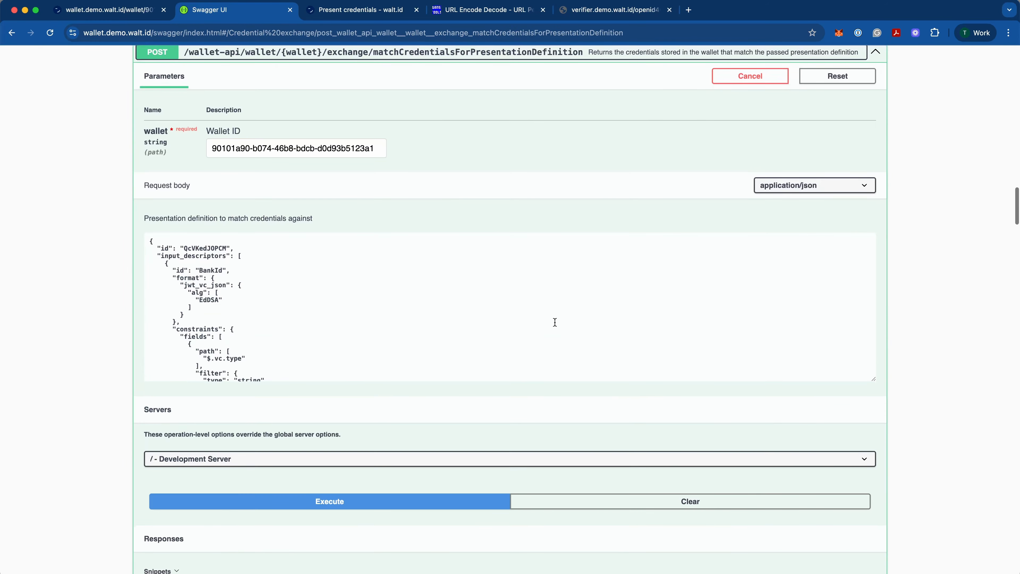
pyautogui.scroll(-10, 555, 322)
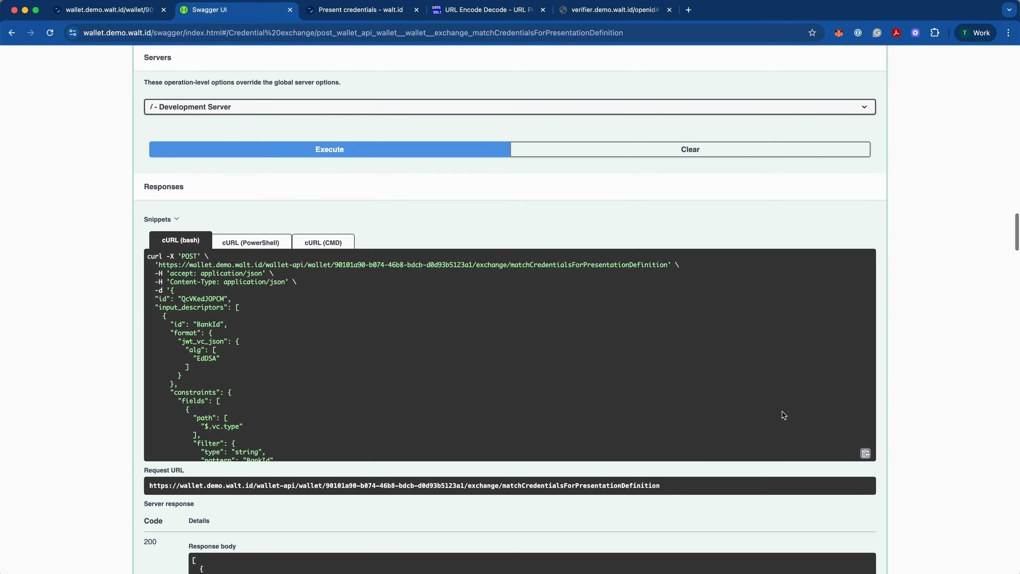
pyautogui.scroll(-8, 281, 325)
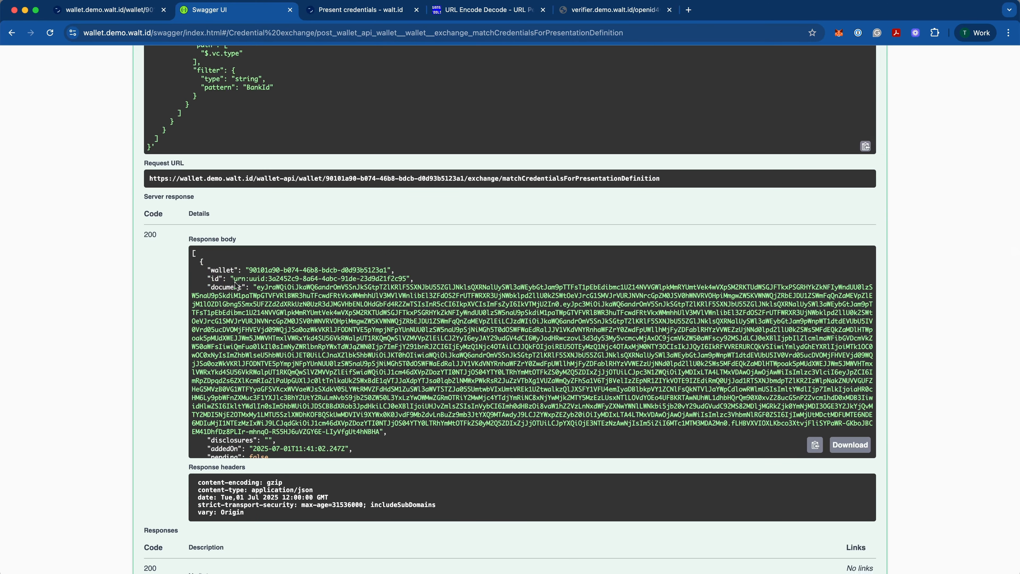
pyautogui.moveTo(235, 279); pyautogui.dragTo(407, 279)
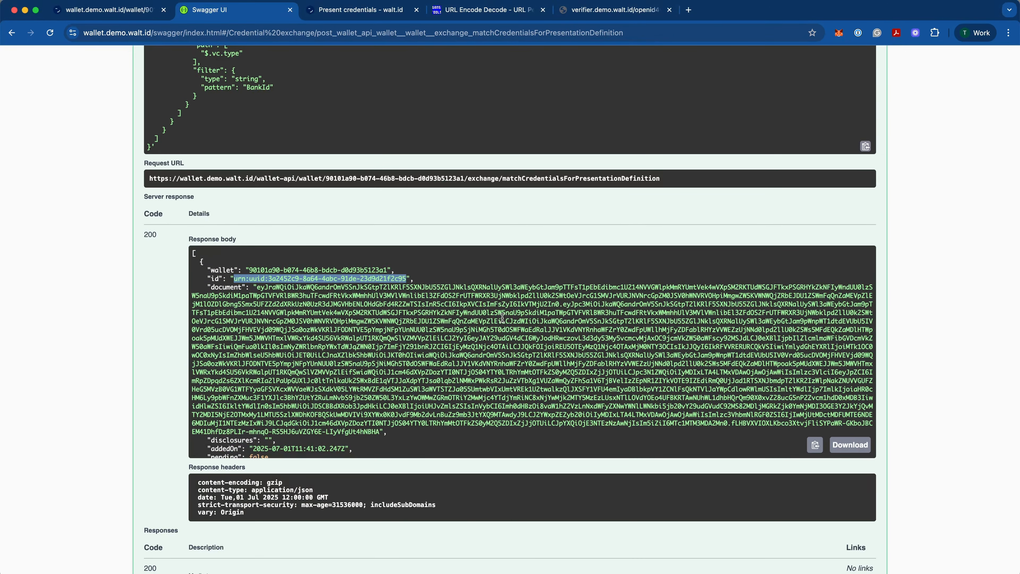
pyautogui.scroll(18, 502, 318)
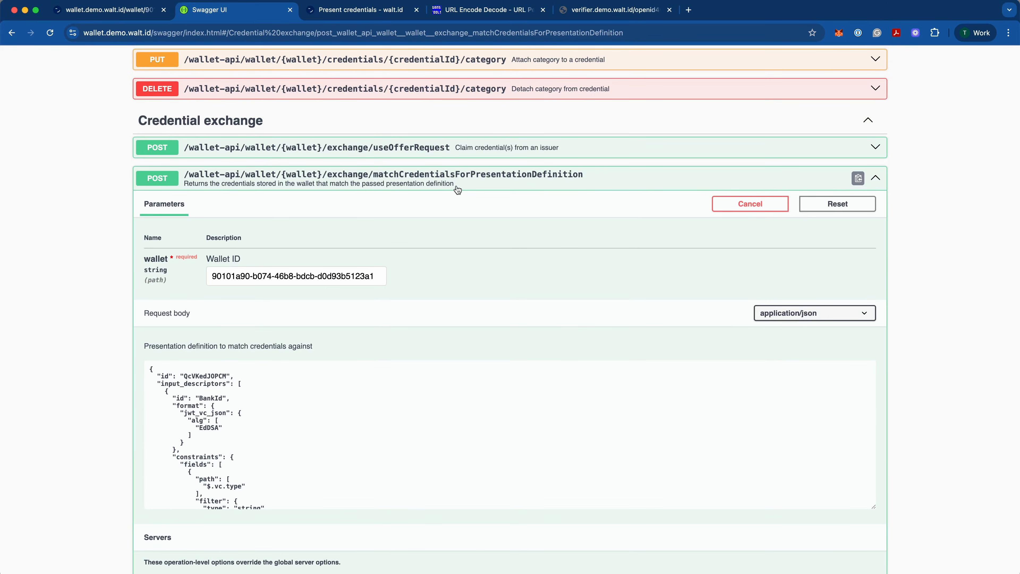
# Step: Collapse matchCredentialsForPresentationDefinition and replace the selectedCredentials placeholder in the usePresentationRequest body with the copied credential ID
pyautogui.click(457, 189)
pyautogui.scroll(-1, 565, 262)
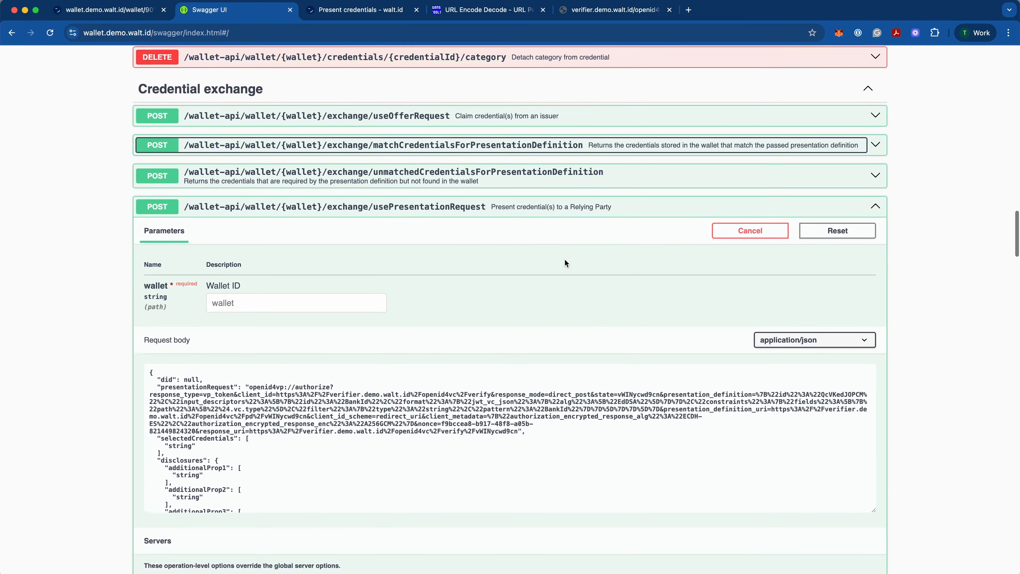
pyautogui.scroll(-2, 565, 263)
pyautogui.doubleClick(171, 391)
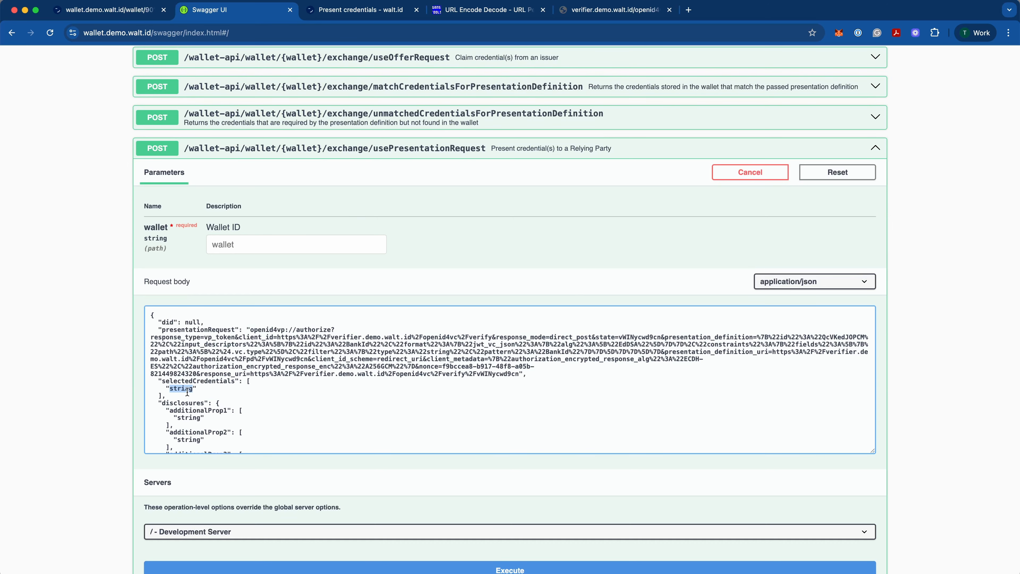
pyautogui.press('cmd+v')
# Step: Delete the disclosures and note fields from the usePresentationRequest body and replace the null did value with an empty string
pyautogui.moveTo(158, 403); pyautogui.dragTo(310, 429)
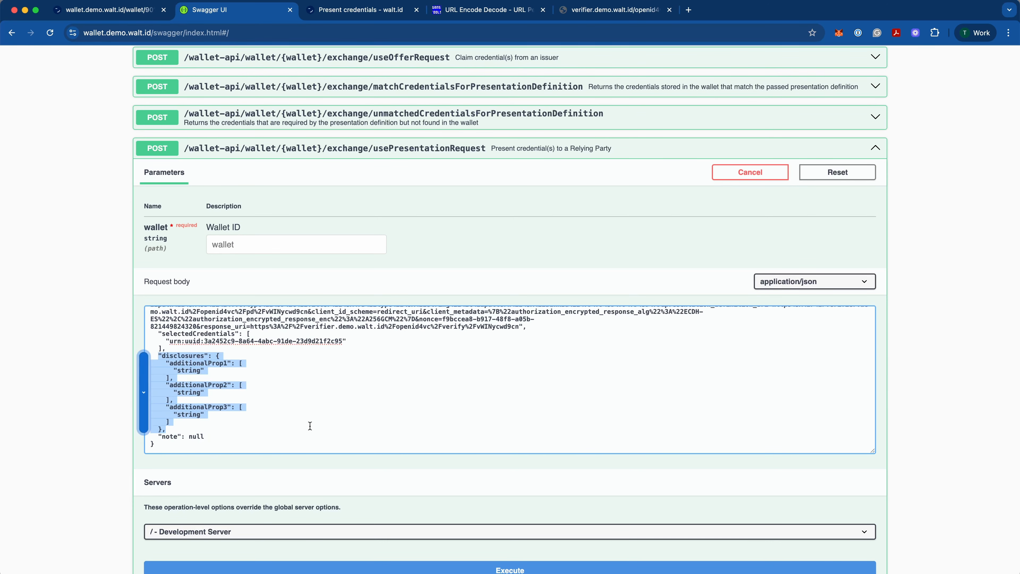
pyautogui.moveTo(310, 426); pyautogui.dragTo(307, 437)
pyautogui.press('BackSpace')
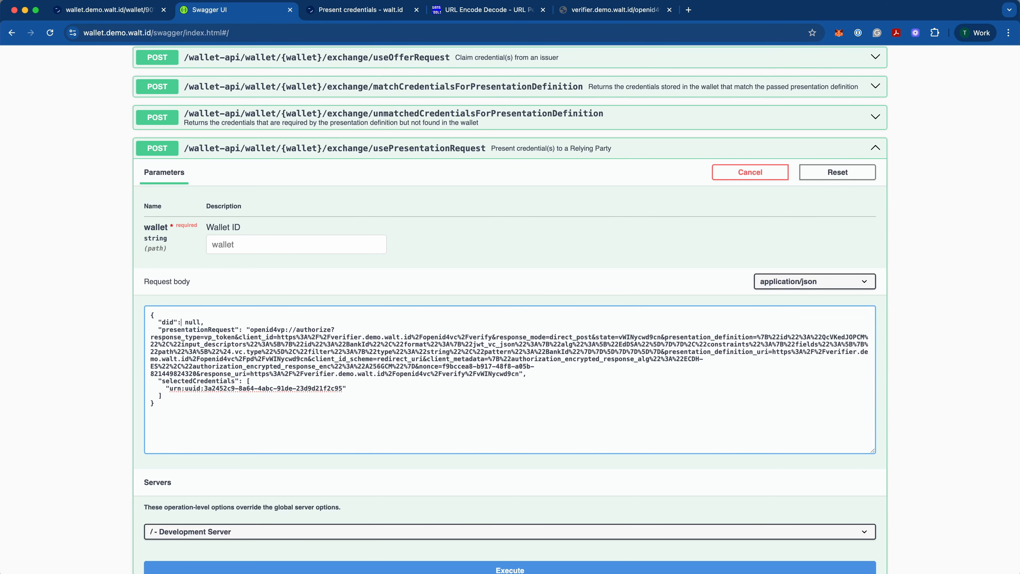
pyautogui.hotkey('alt', 'shift', 'Left')
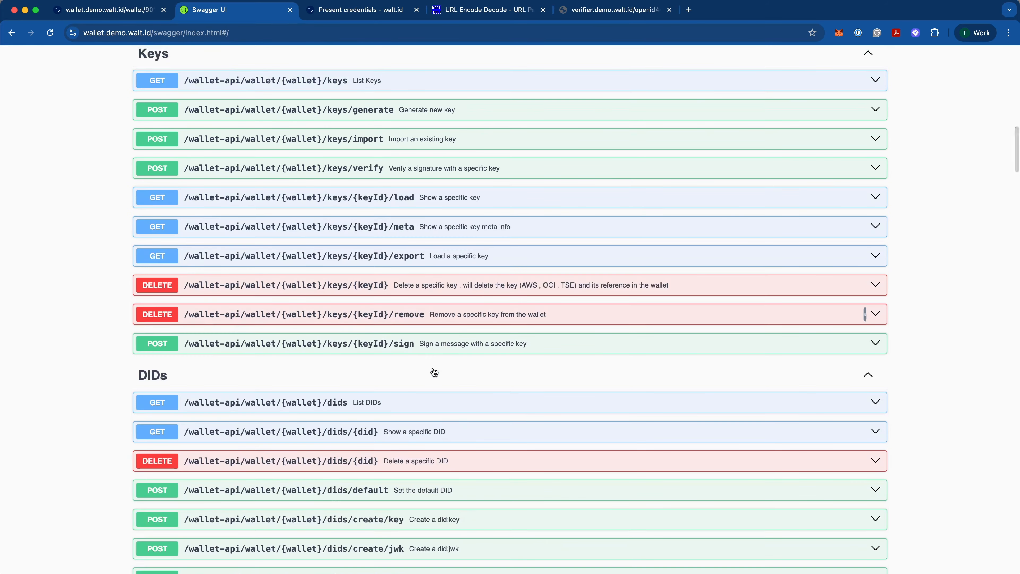
# Step: Expand the List DIDs endpoint, copy the wallet's did:jwk value from the response body, and collapse the endpoint
pyautogui.click(399, 401)
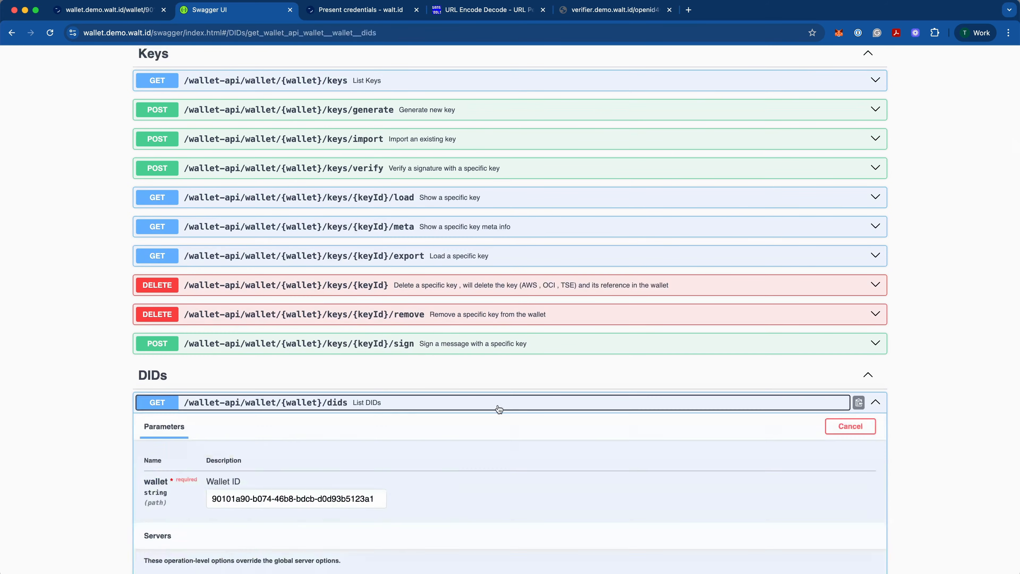
pyautogui.scroll(-4, 826, 300)
pyautogui.scroll(-8, 823, 321)
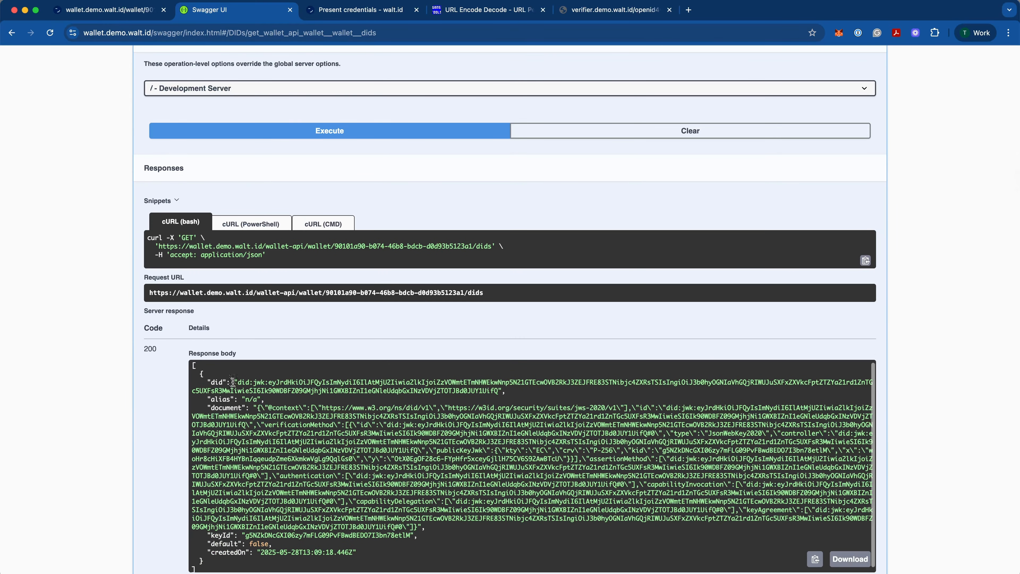
pyautogui.moveTo(236, 379); pyautogui.dragTo(412, 397)
pyautogui.press('super+c')
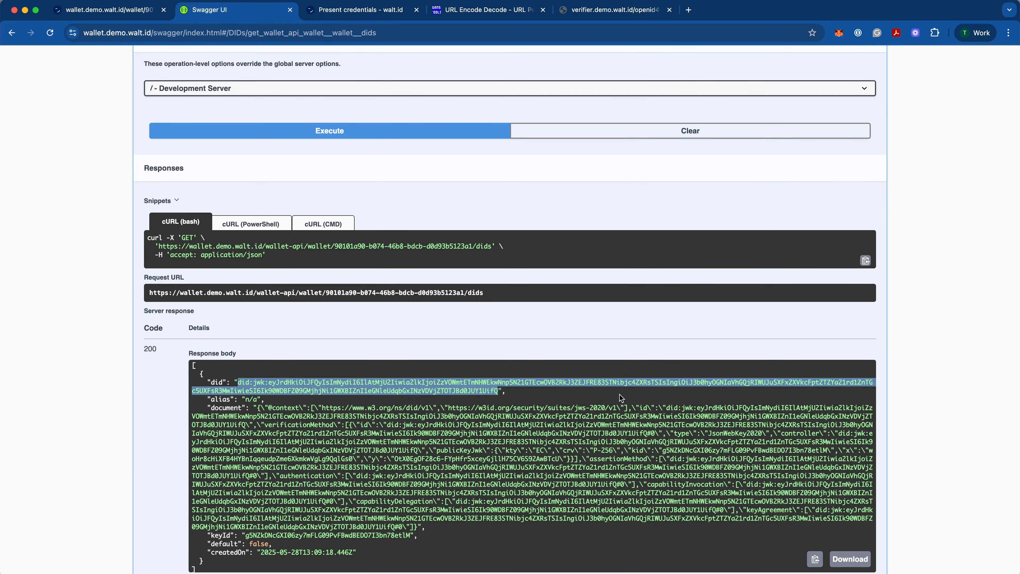
pyautogui.scroll(5, 613, 358)
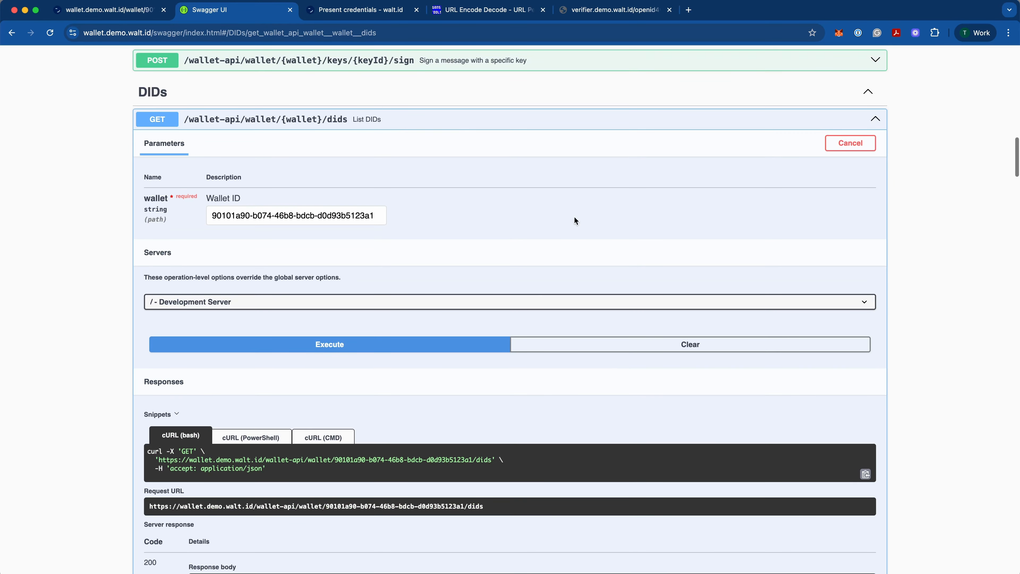
pyautogui.click(427, 126)
# Step: Insert the copied DID as the did value in the usePresentationRequest body
pyautogui.scroll(-15, 537, 212)
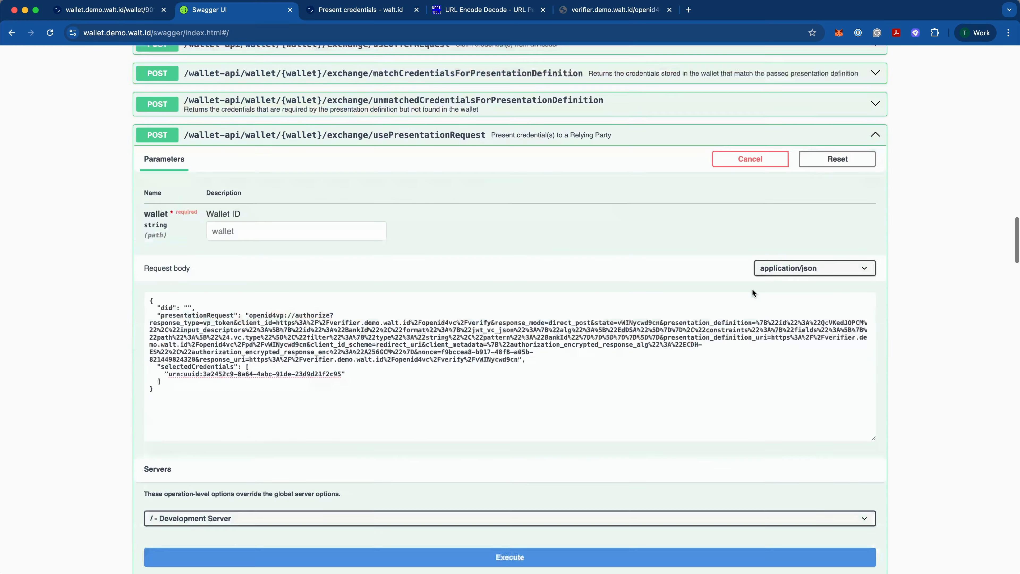
pyautogui.click(255, 350)
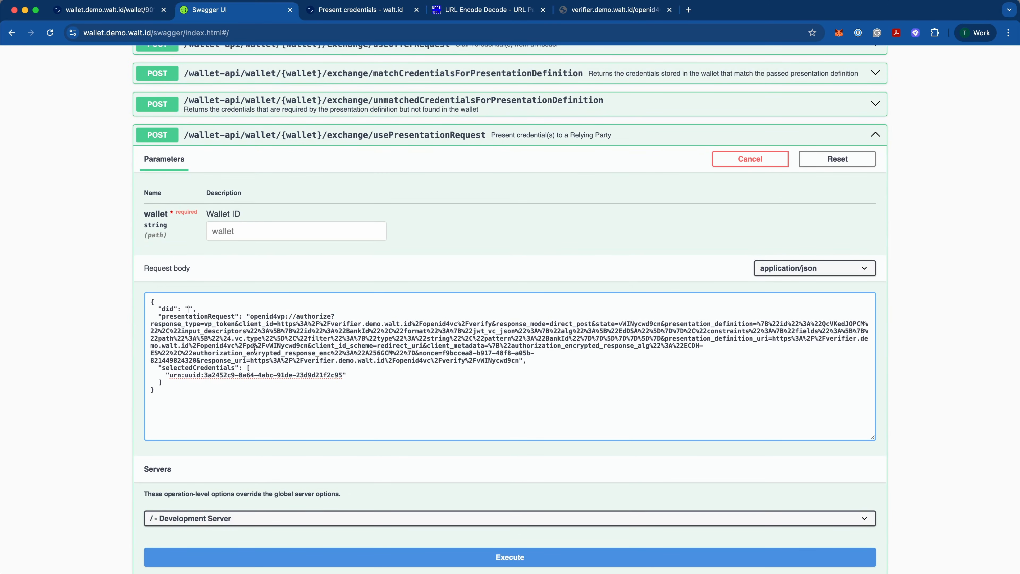
pyautogui.press('super+v')
# Step: Fill in the wallet ID for usePresentationRequest and execute the request
pyautogui.scroll(-2, 541, 416)
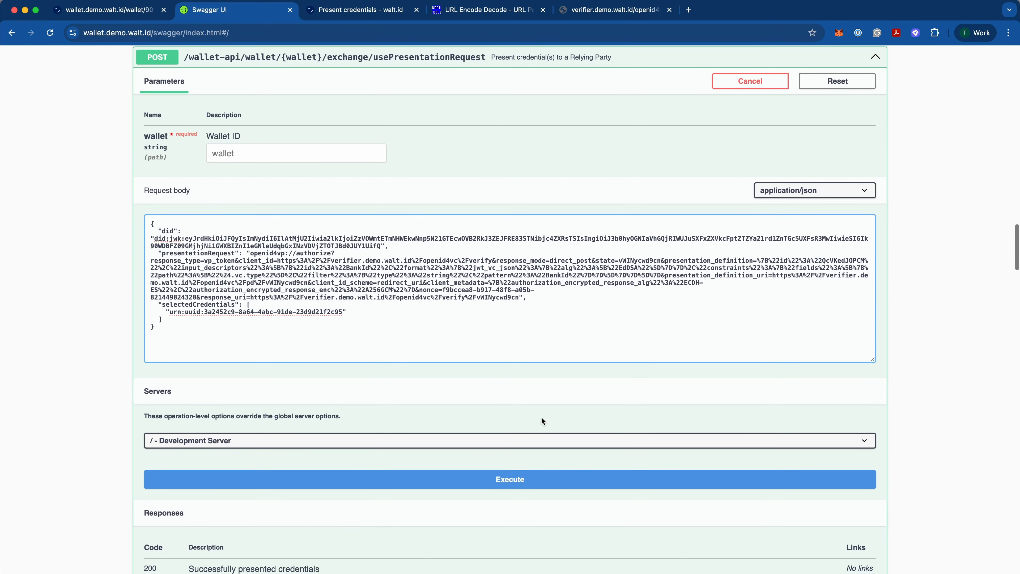
pyautogui.click(260, 152)
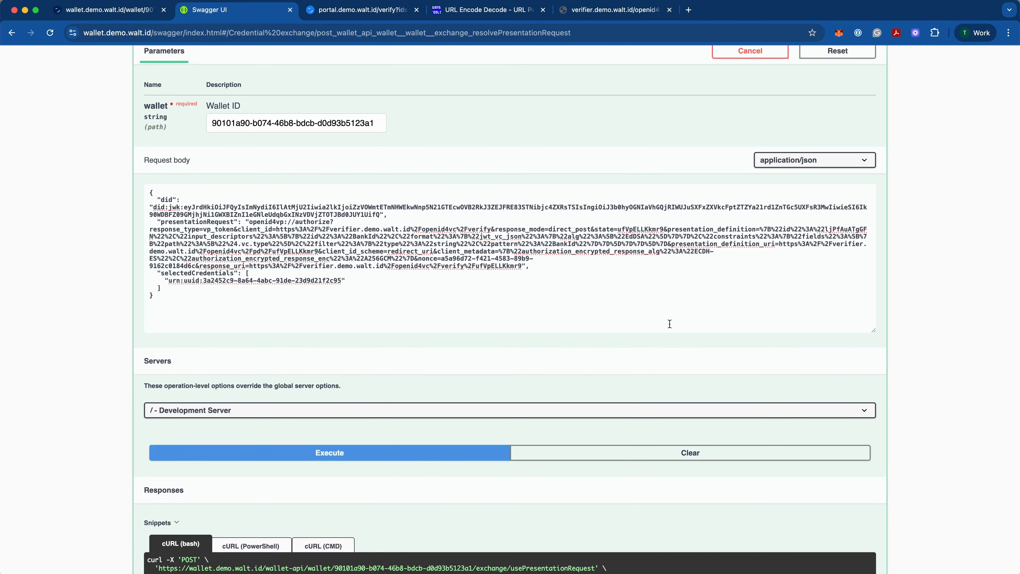
pyautogui.scroll(-10, 670, 324)
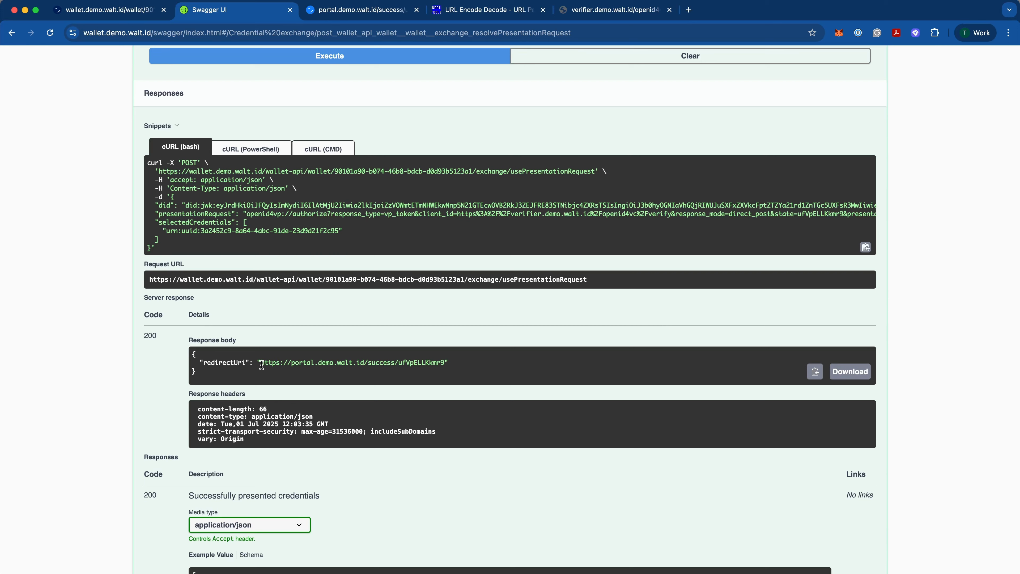
# Step: Copy the redirectUri from the response body and open it in a new browser tab
pyautogui.moveTo(261, 364); pyautogui.dragTo(446, 364)
pyautogui.press('super+c')
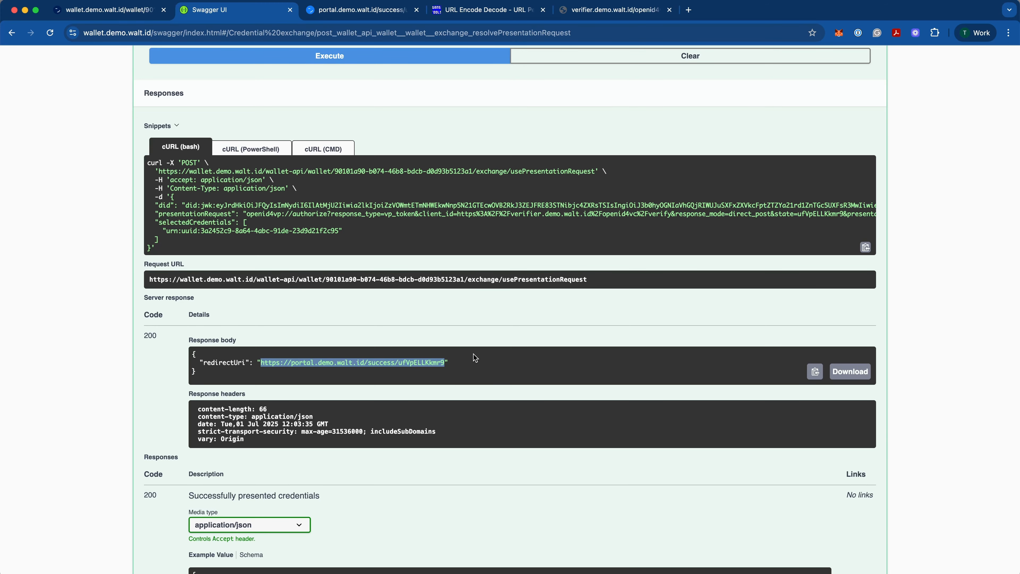
pyautogui.press('super+t')
pyautogui.press('super+v')
pyautogui.press('Return')
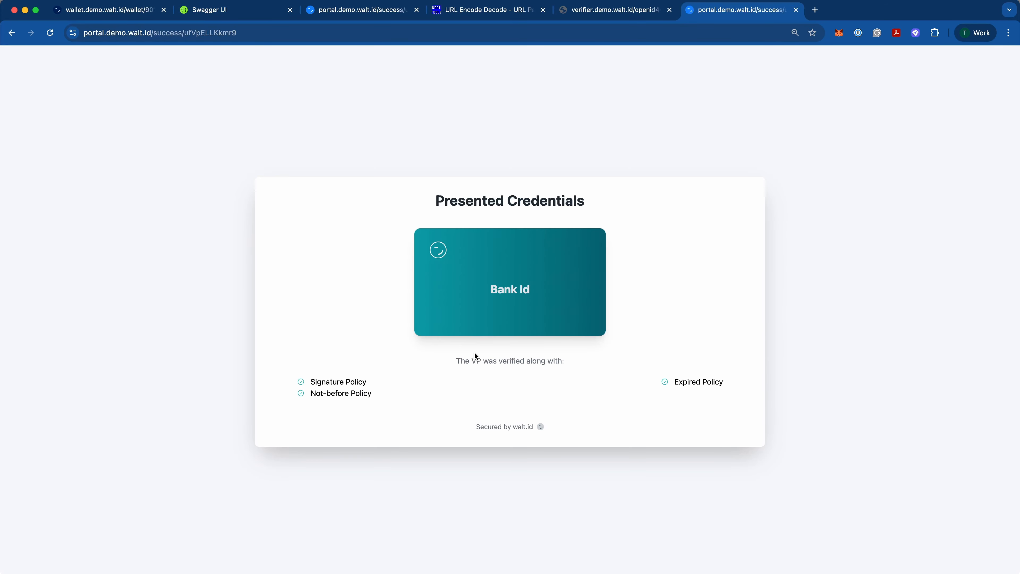
# Step: Examine the verification policies listed for the presented Bank Id credential
pyautogui.moveTo(521, 324)
pyautogui.moveTo(707, 393)
pyautogui.mouseDown()
pyautogui.moveTo(417, 403)
pyautogui.moveTo(312, 383)
pyautogui.moveTo(672, 387)
pyautogui.moveTo(670, 405)
pyautogui.mouseUp()
pyautogui.click(313, 385)
pyautogui.click(403, 405)
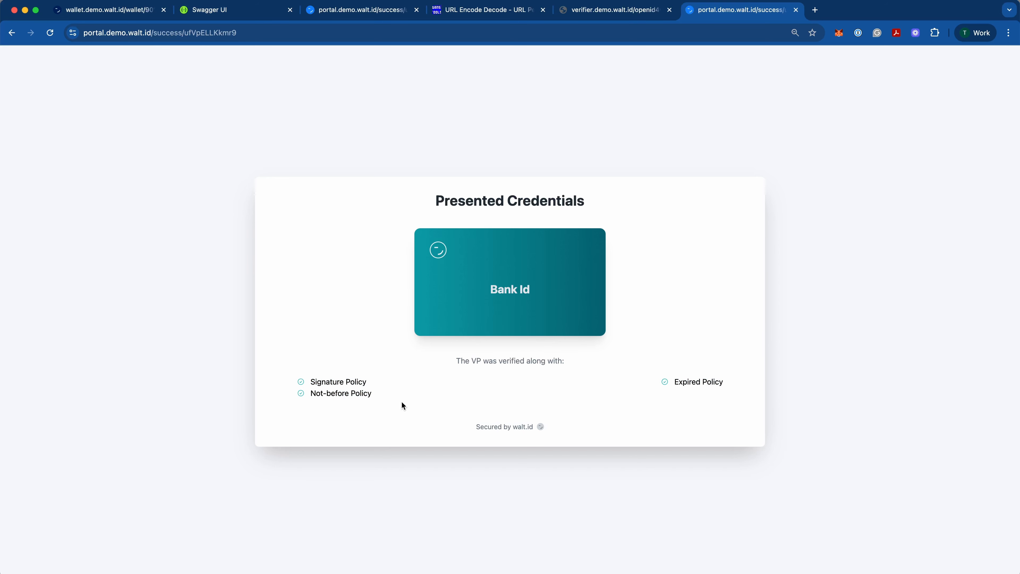